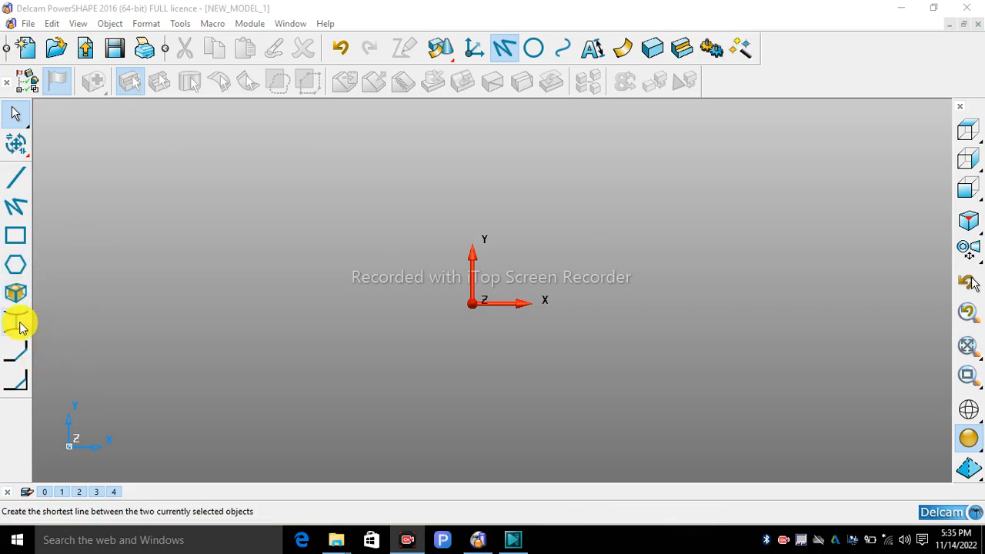
# - Draw a three-point arc with a radius of about 2.95 on the negative X side, bulging towards the origin
pyautogui.click(21, 326)
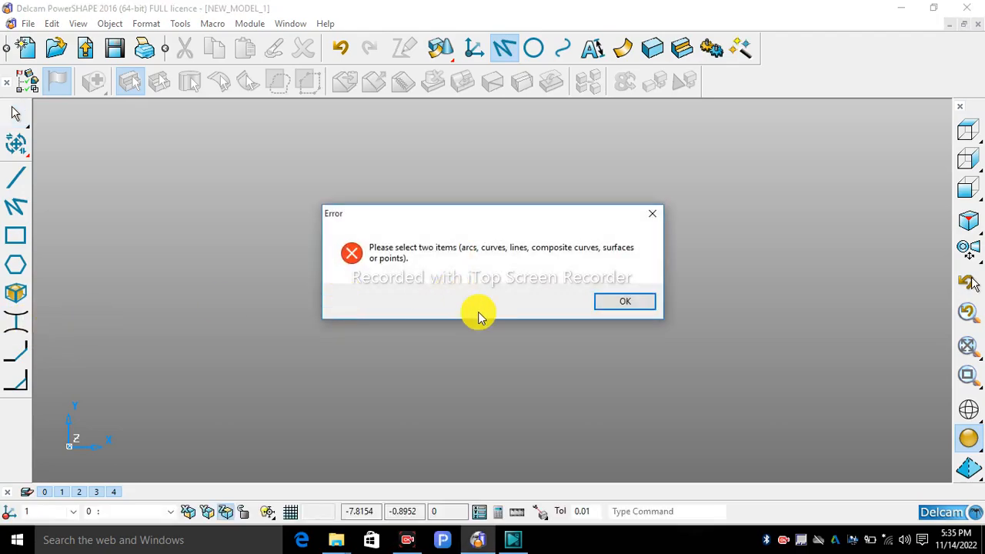
pyautogui.click(632, 304)
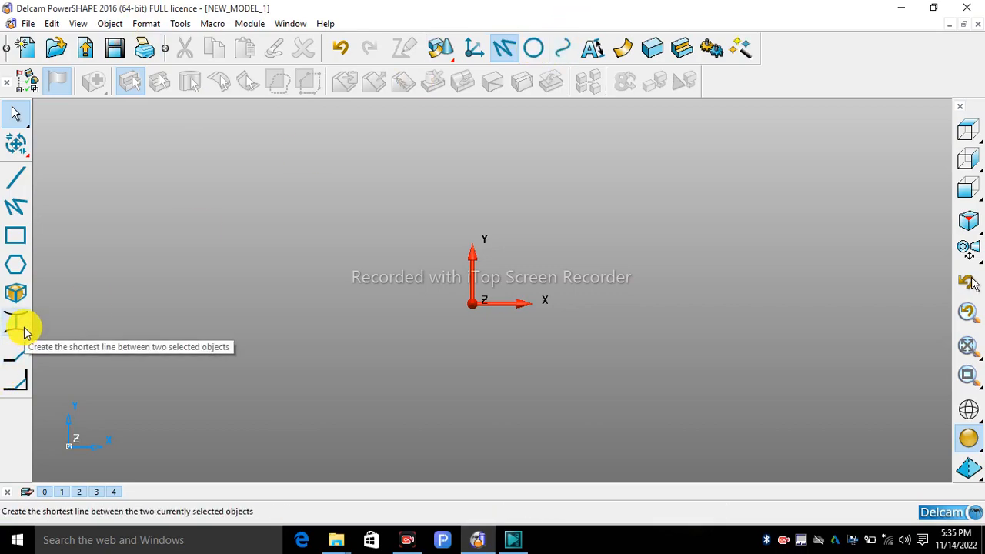
pyautogui.click(547, 50)
pyautogui.click(344, 214)
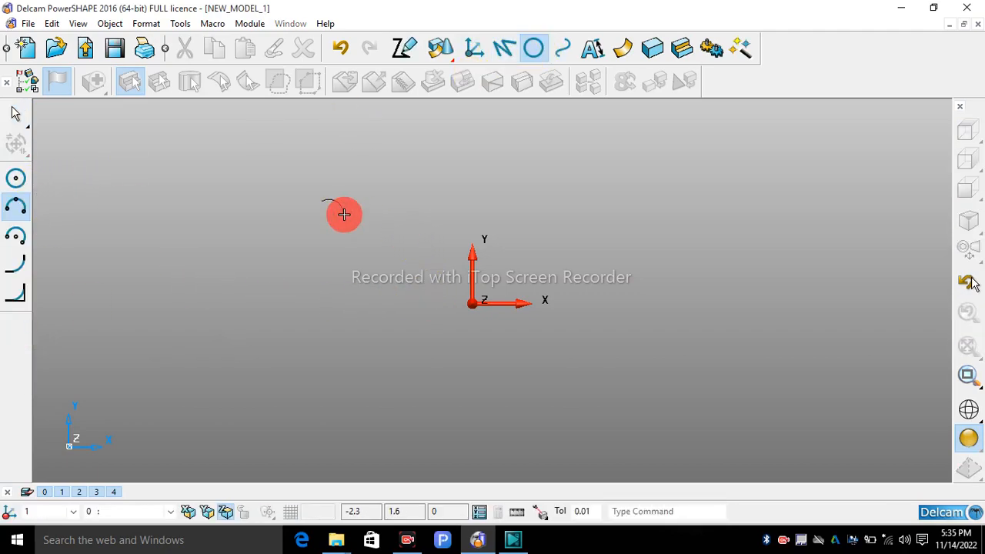
pyautogui.click(332, 405)
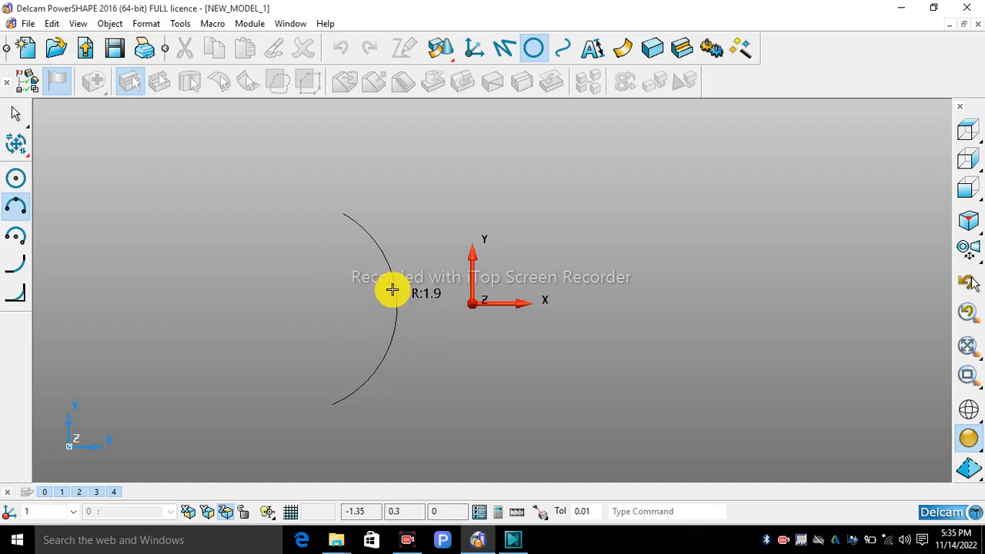
pyautogui.click(368, 305)
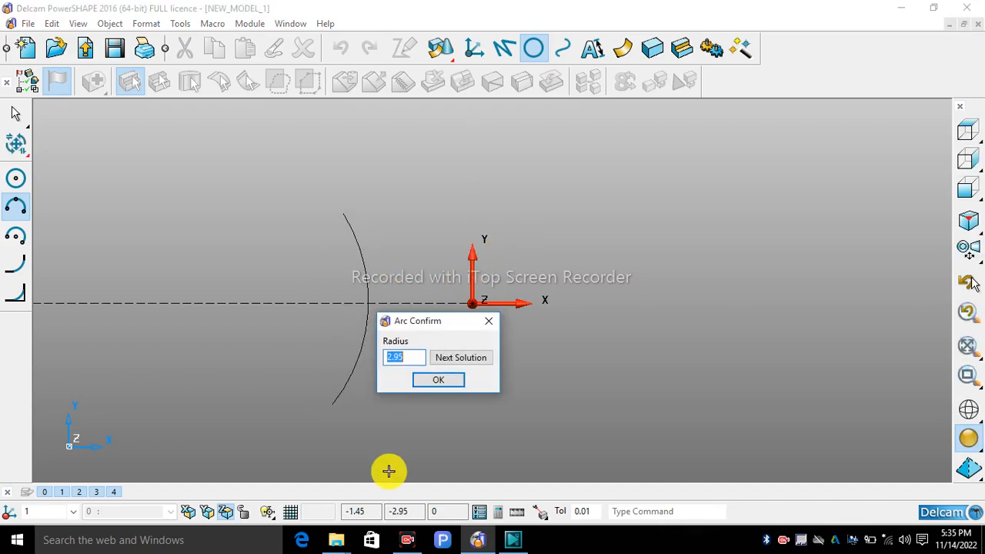
pyautogui.click(442, 382)
# - Draw a second three-point arc passing near the origin, curving in the opposite direction to the first arc
pyautogui.click(530, 207)
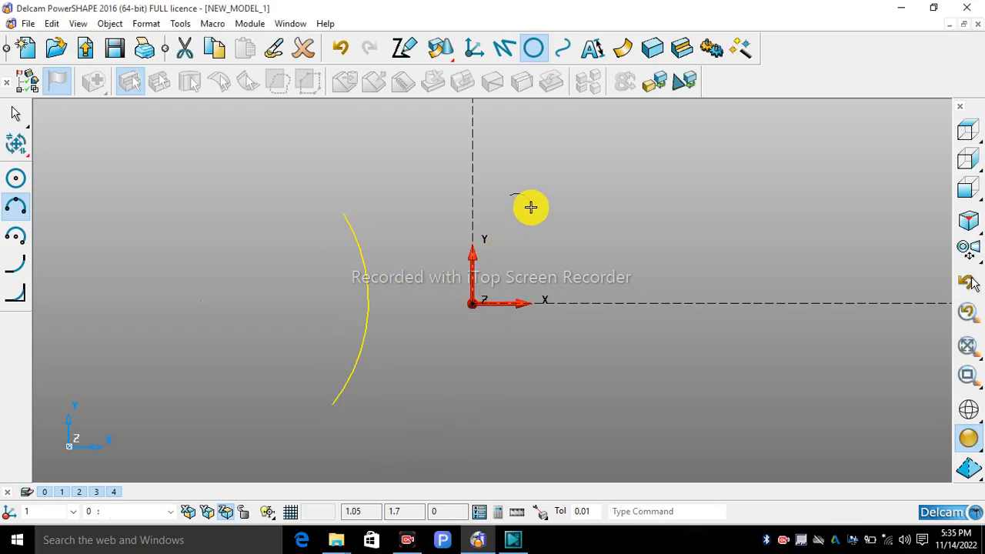
pyautogui.click(513, 418)
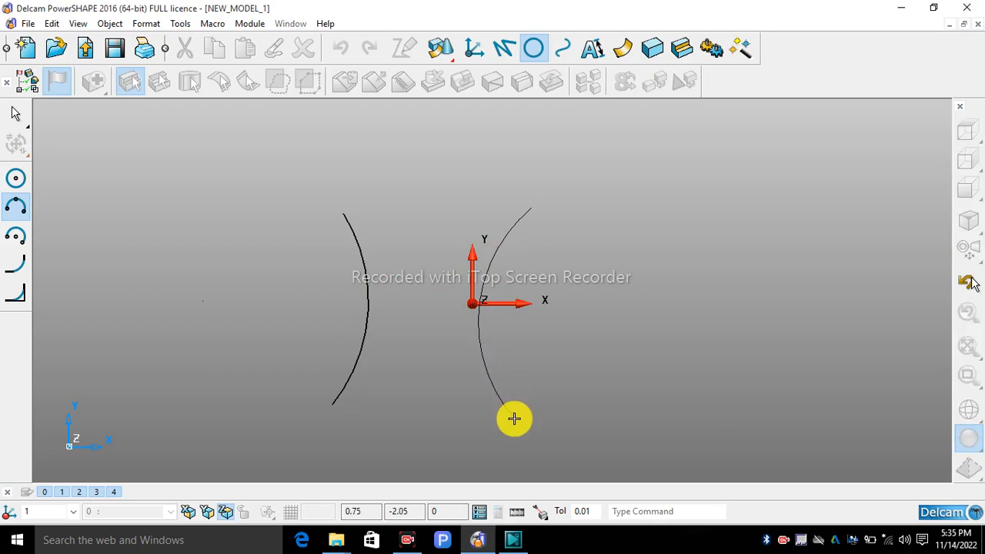
pyautogui.click(475, 327)
pyautogui.click(561, 399)
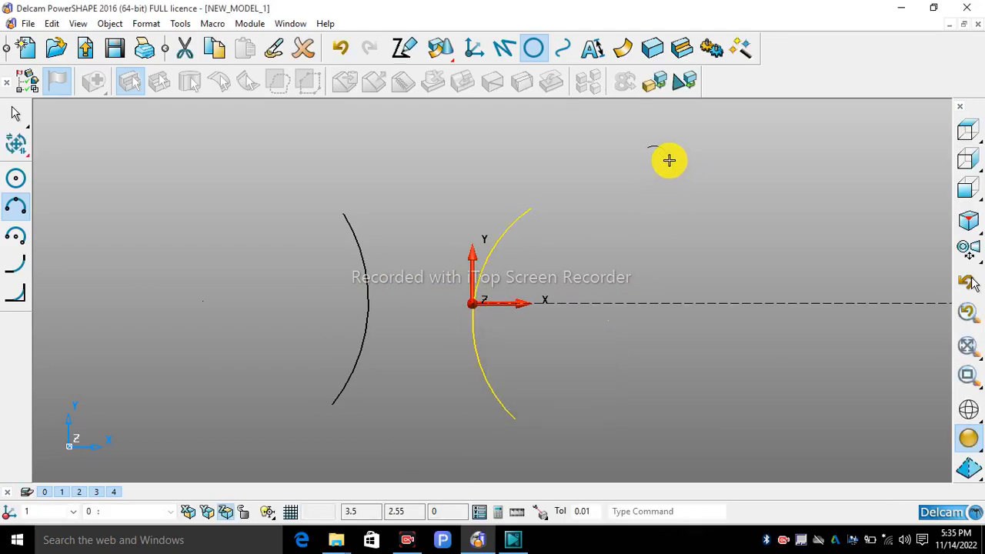
pyautogui.rightClick(669, 158)
pyautogui.click(575, 175)
# - Create the shortest line between the two arcs and inspect its length
pyautogui.moveTo(547, 177); pyautogui.dragTo(338, 303)
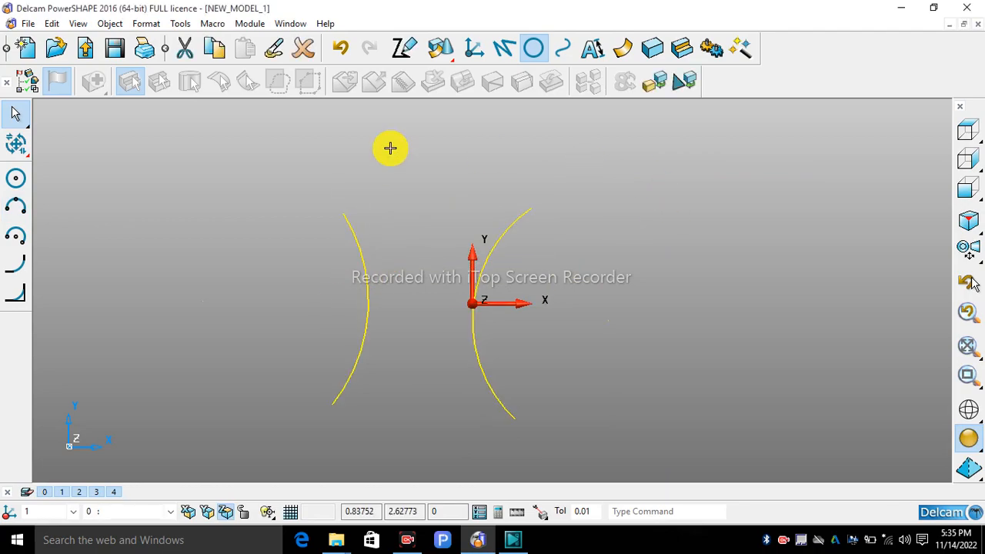
pyautogui.click(506, 49)
pyautogui.click(74, 254)
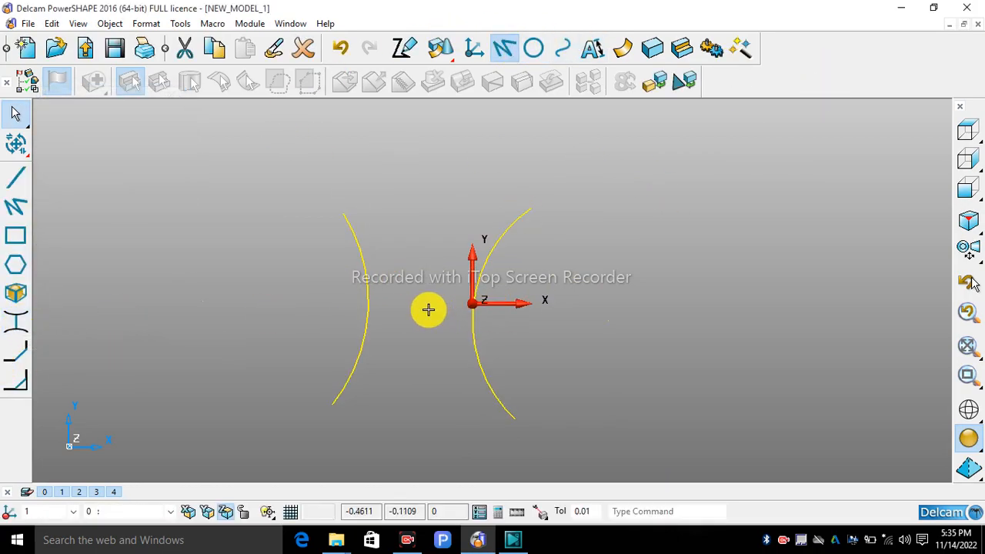
pyautogui.click(16, 321)
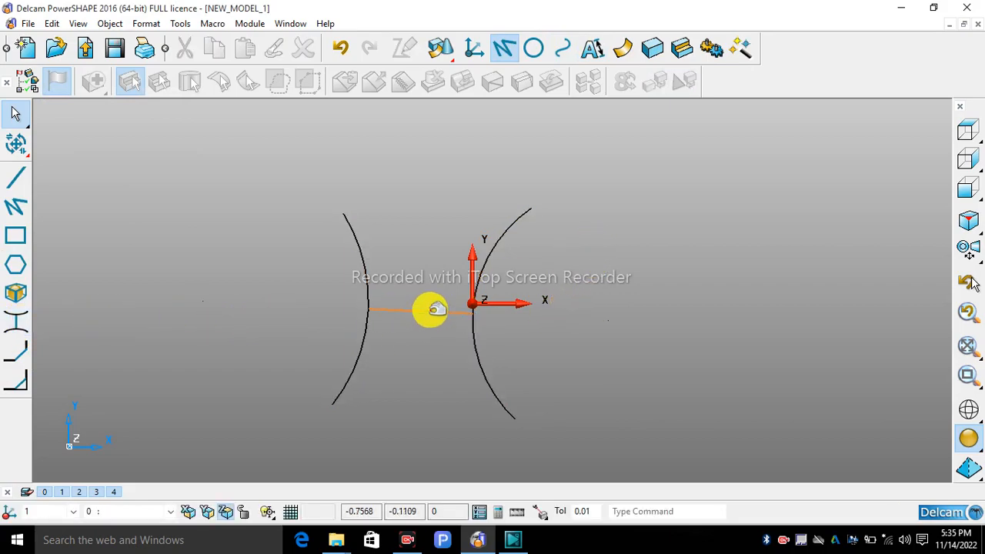
pyautogui.scroll(2, 426, 332)
pyautogui.scroll(1, 426, 332)
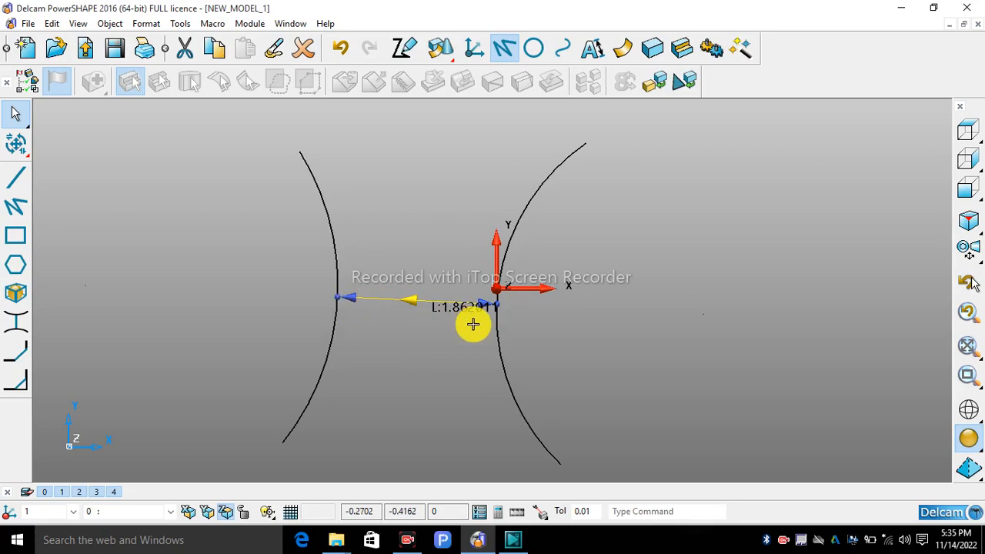
pyautogui.click(638, 285)
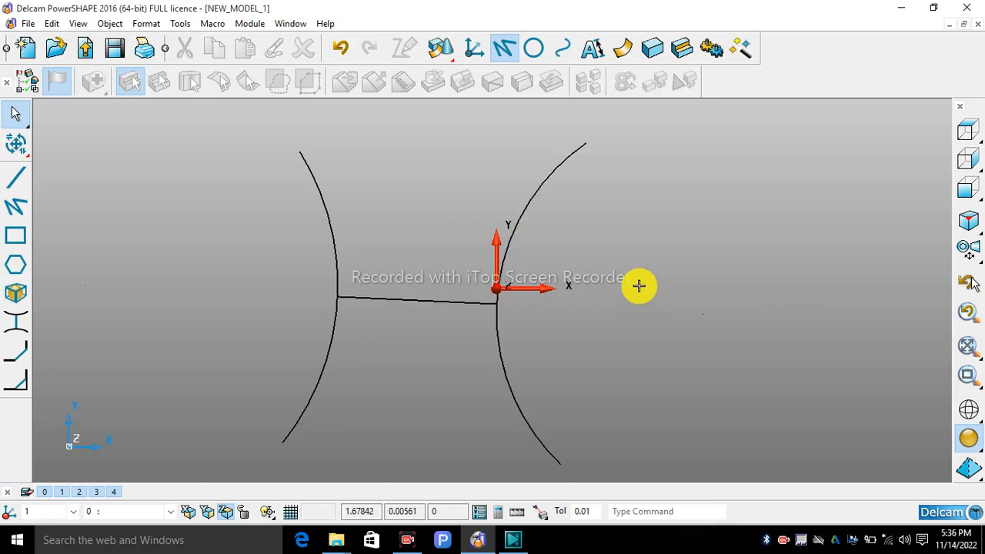
# - Delete both arcs and the line connecting them
pyautogui.scroll(-1, 638, 285)
pyautogui.moveTo(588, 158); pyautogui.dragTo(251, 441)
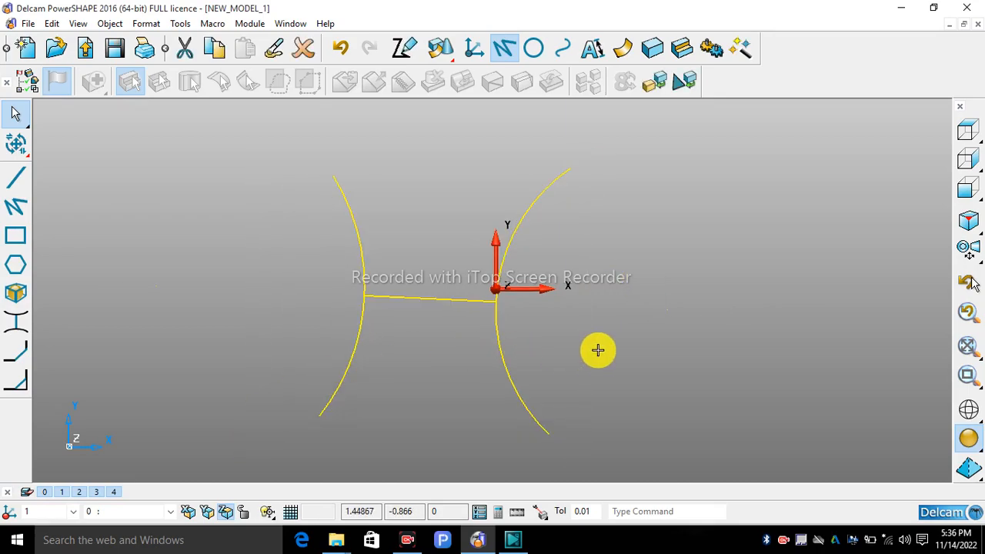
pyautogui.press('Delete')
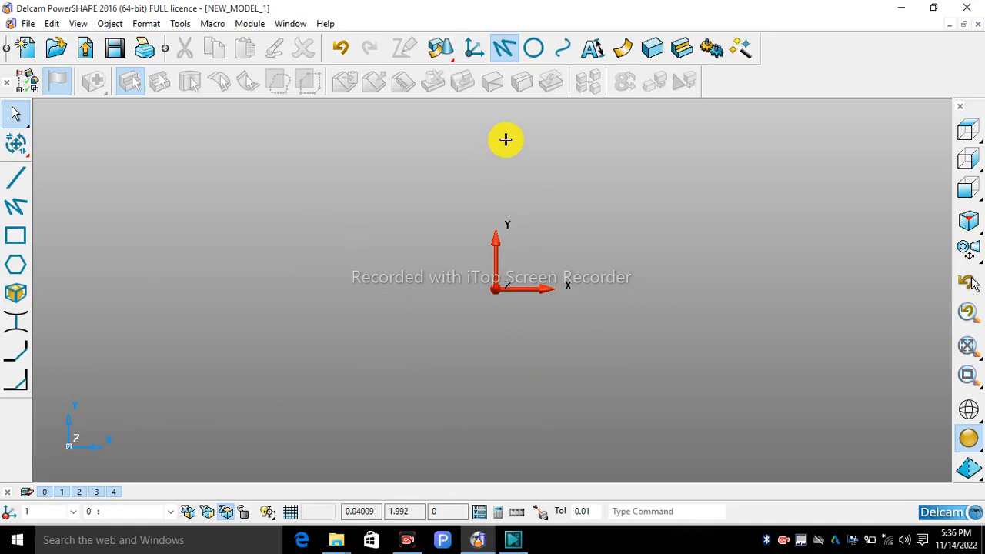
pyautogui.click(517, 56)
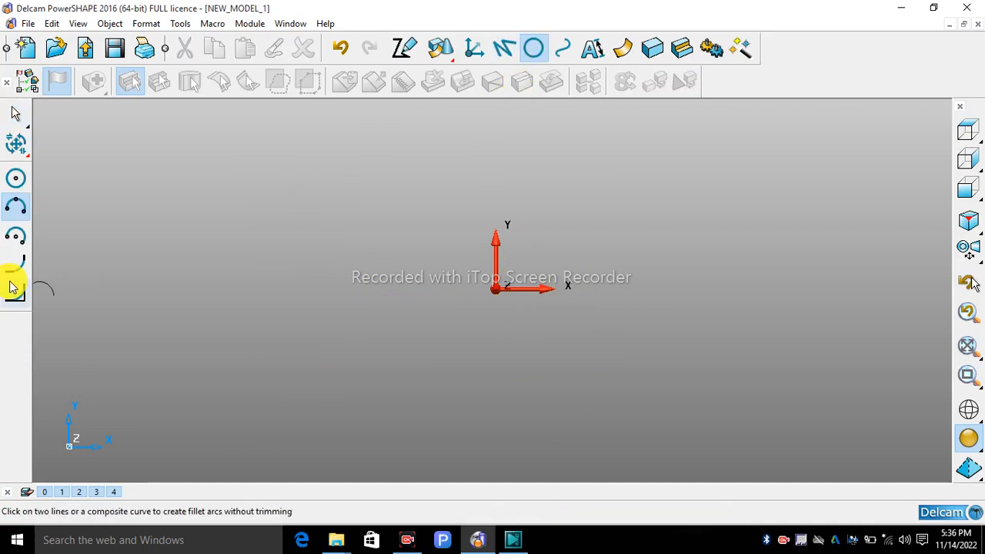
pyautogui.click(300, 231)
pyautogui.click(309, 432)
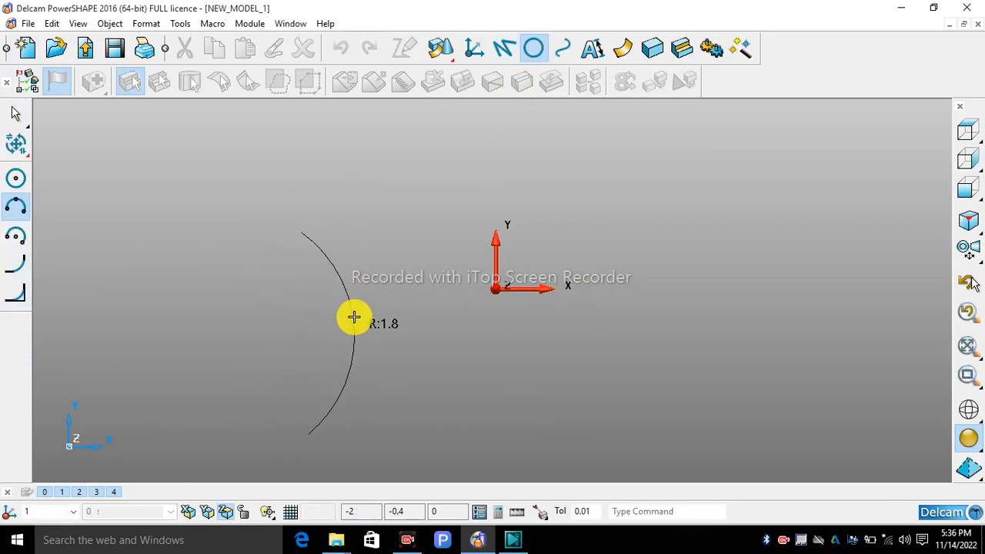
pyautogui.click(353, 316)
pyautogui.click(425, 392)
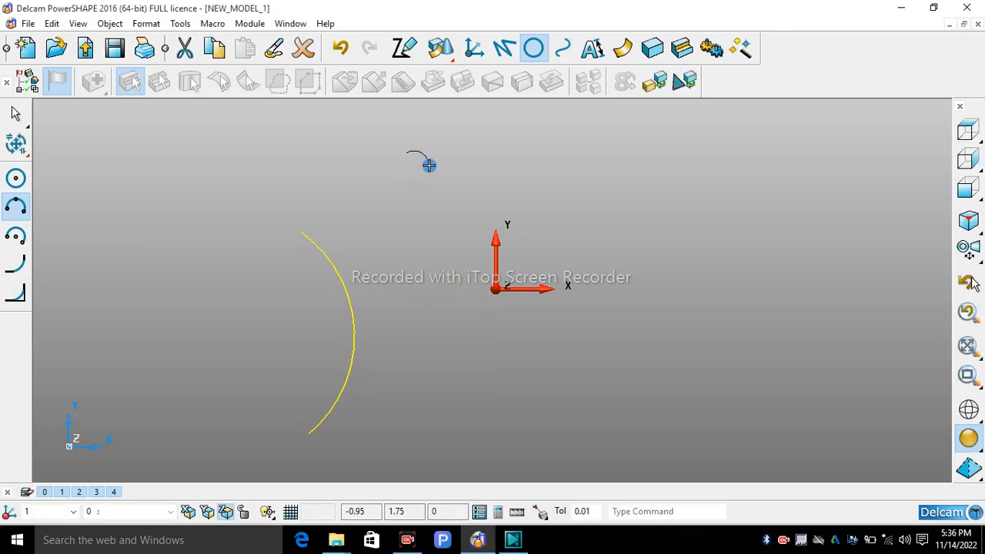
pyautogui.rightClick(437, 167)
pyautogui.click(316, 314)
pyautogui.click(301, 410)
pyautogui.press('Delete')
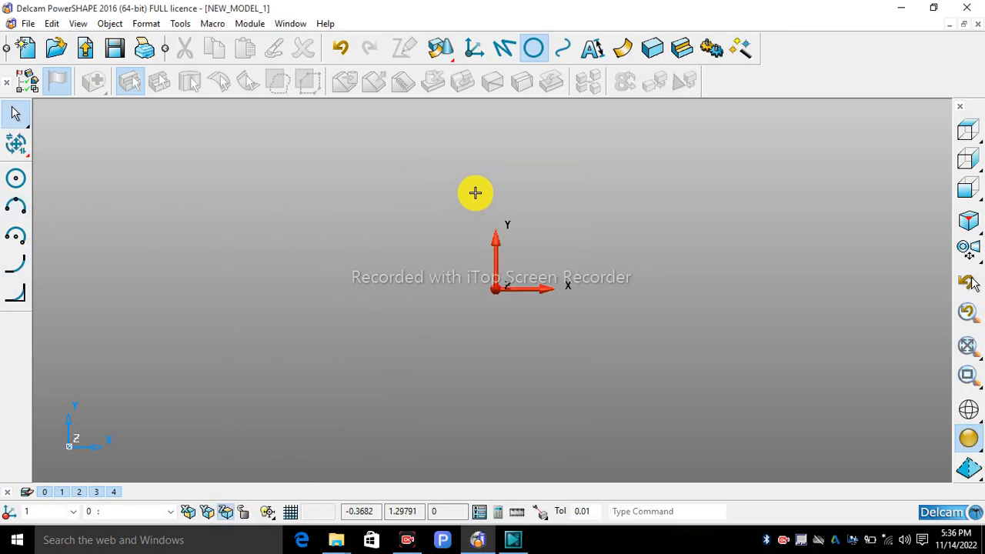
# - Draw three connected lines forming a zigzag: a near-vertical line, a diagonal about 4.55 long, and a vertical line
pyautogui.click(504, 43)
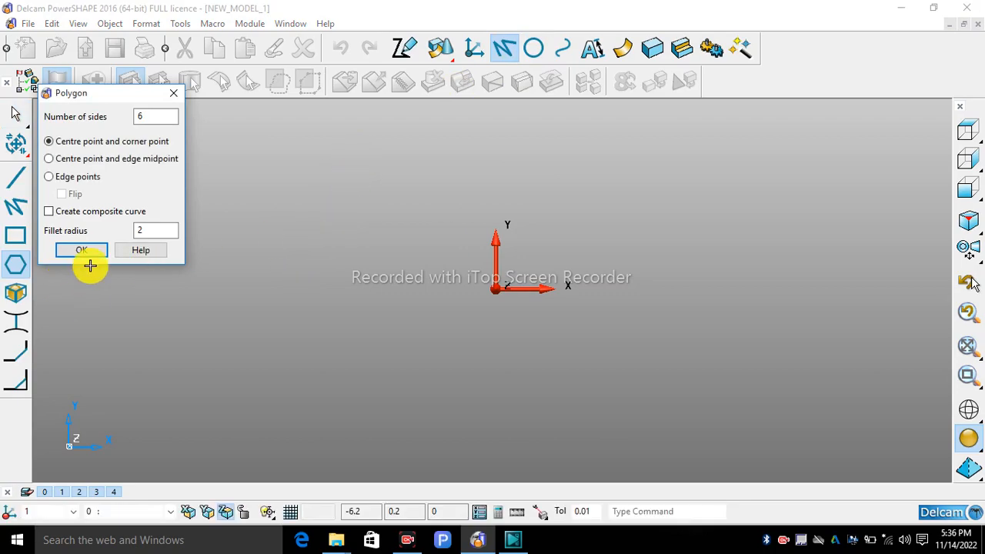
pyautogui.click(100, 249)
pyautogui.click(15, 206)
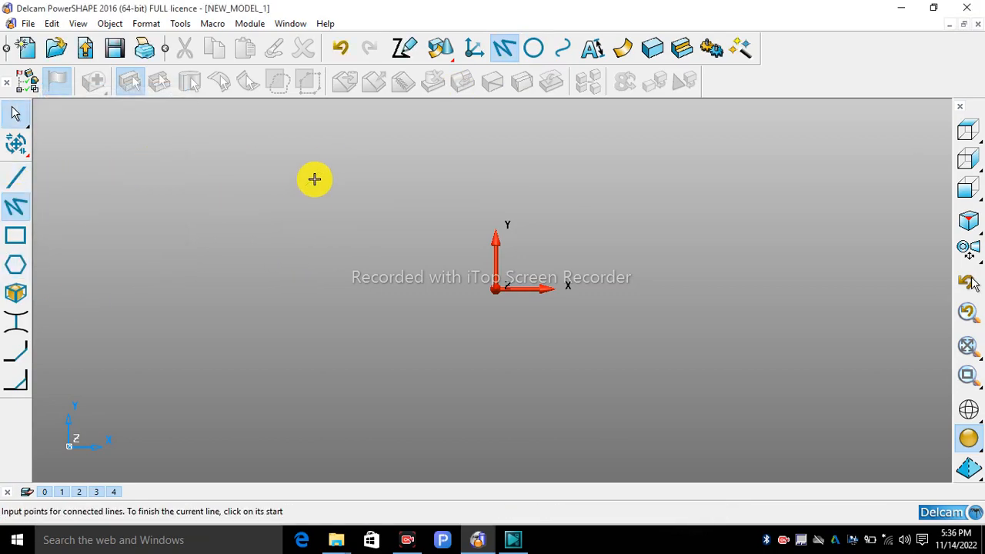
pyautogui.click(314, 180)
pyautogui.click(304, 440)
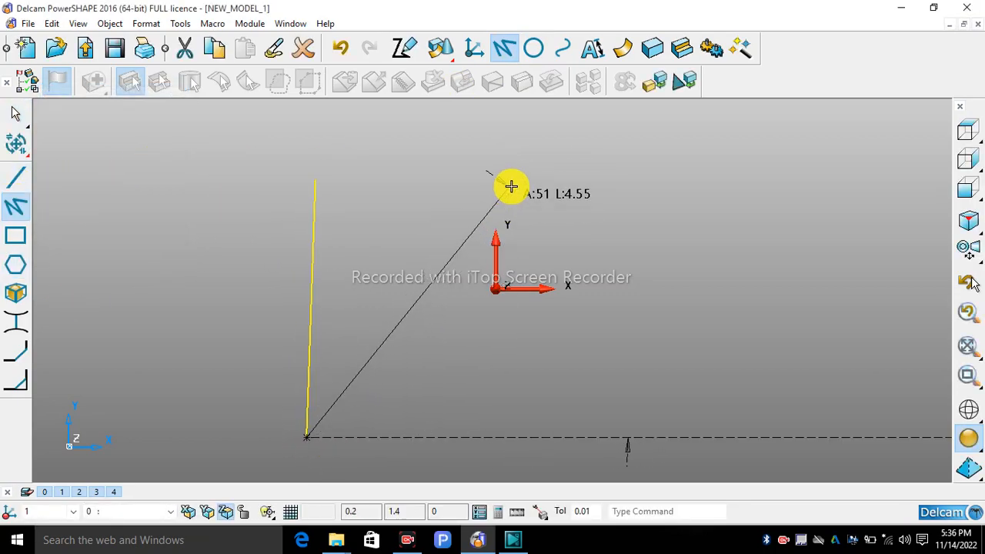
pyautogui.click(513, 182)
pyautogui.click(514, 427)
pyautogui.rightClick(612, 165)
pyautogui.click(635, 172)
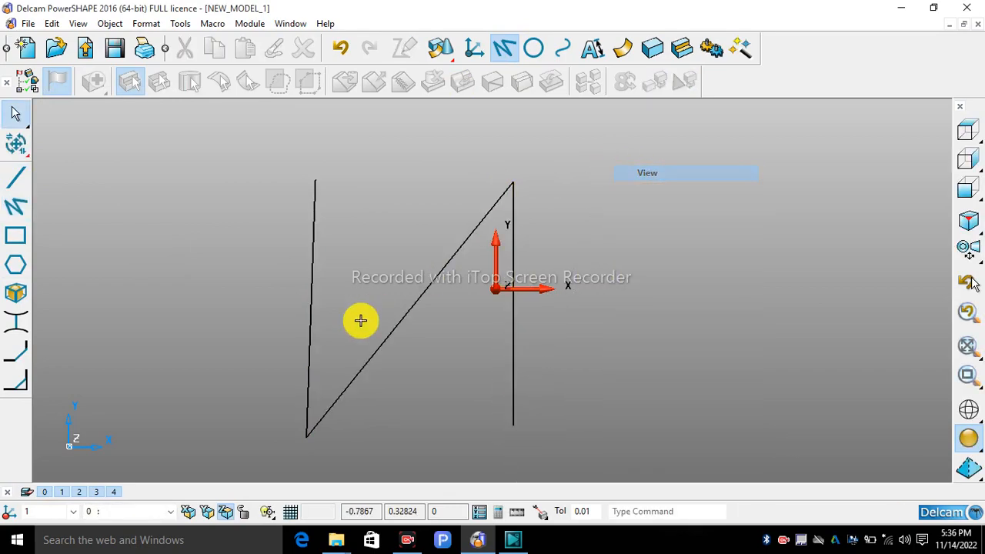
# - Delete the diagonal line and create the shortest line between the two remaining upright lines
pyautogui.click(407, 327)
pyautogui.press('Delete')
pyautogui.moveTo(555, 143); pyautogui.dragTo(147, 480)
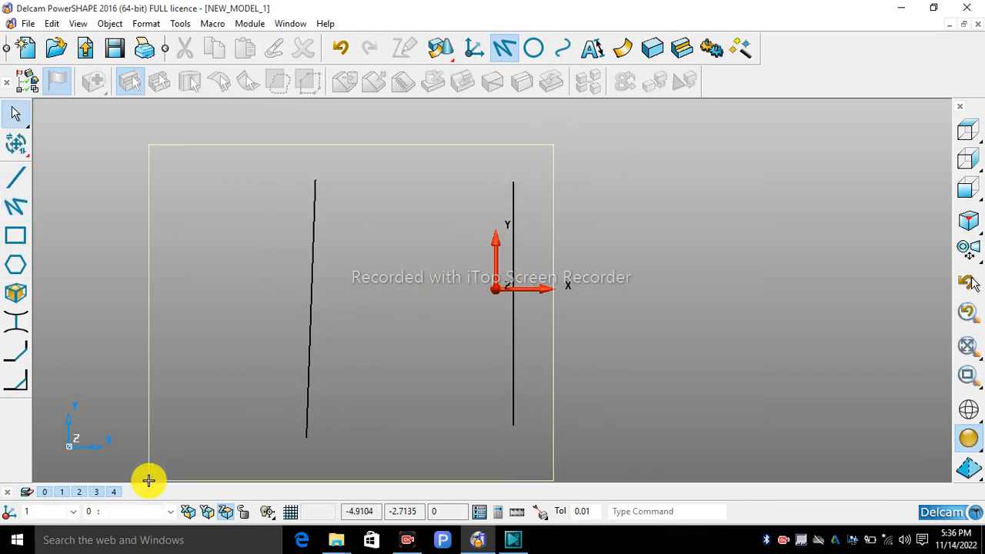
pyautogui.click(18, 327)
pyautogui.rightClick(654, 193)
pyautogui.click(696, 194)
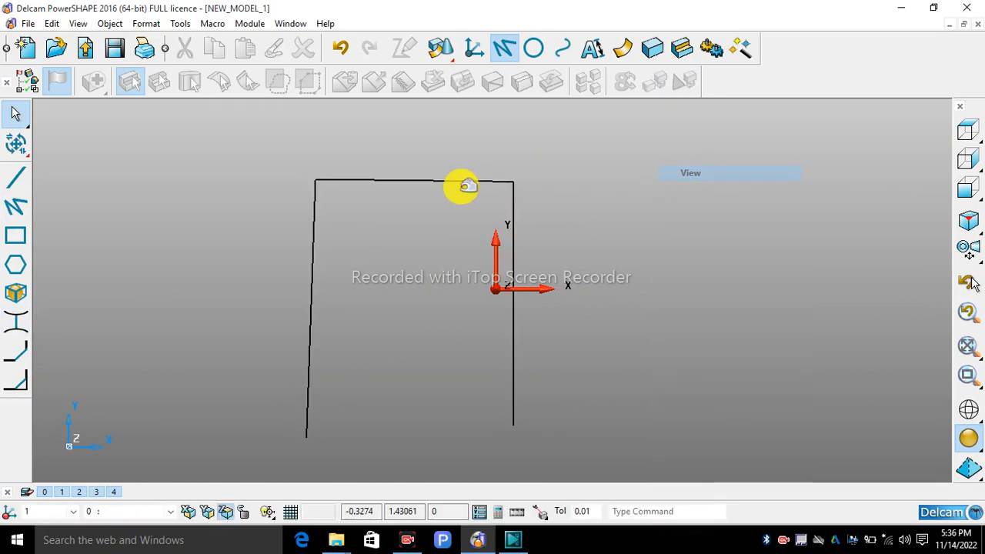
# - Delete the connecting line and both upright lines
pyautogui.click(449, 182)
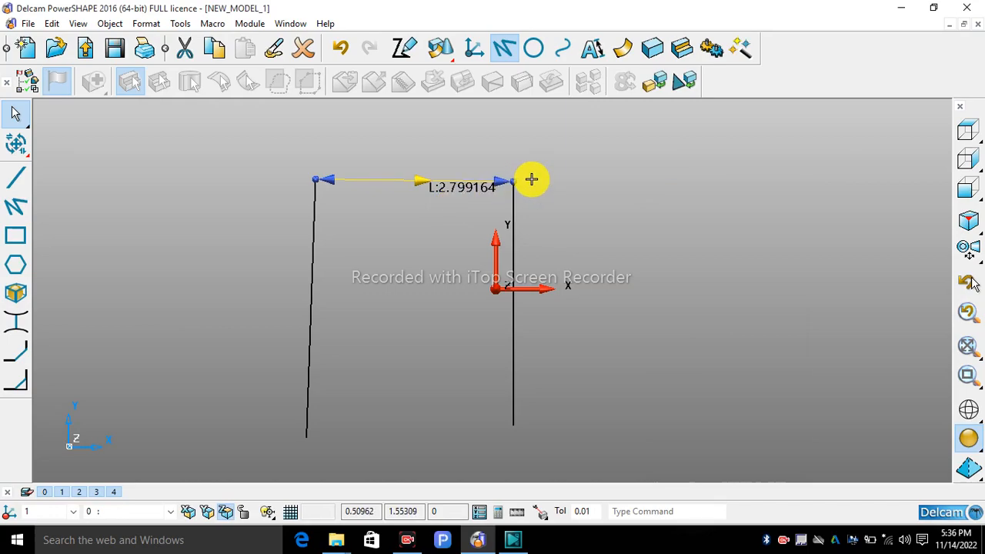
pyautogui.press('Delete')
pyautogui.moveTo(531, 179); pyautogui.dragTo(297, 362)
pyautogui.press('Delete')
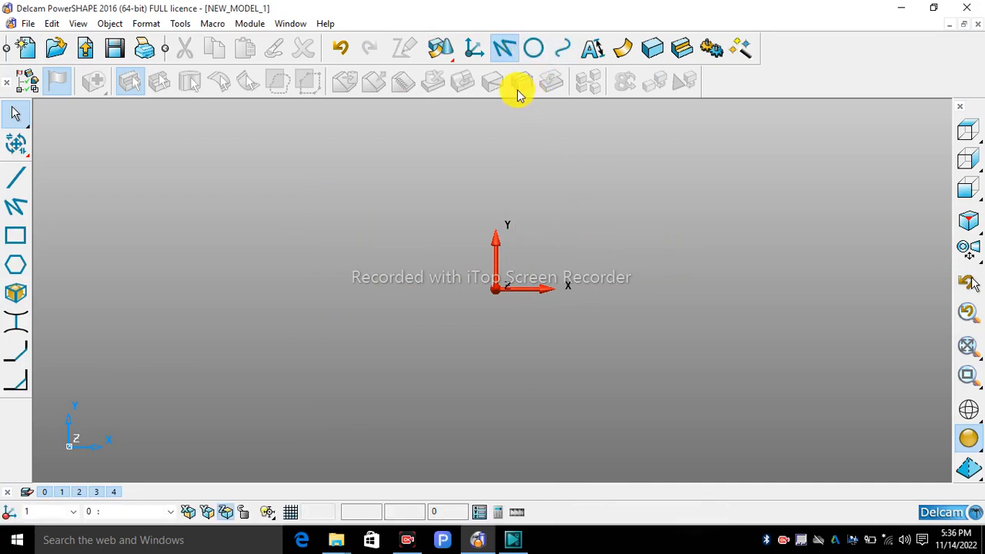
# - Draw two separate circles with a radius of 0.5, one on each side of the Y axis above the origin
pyautogui.click(532, 51)
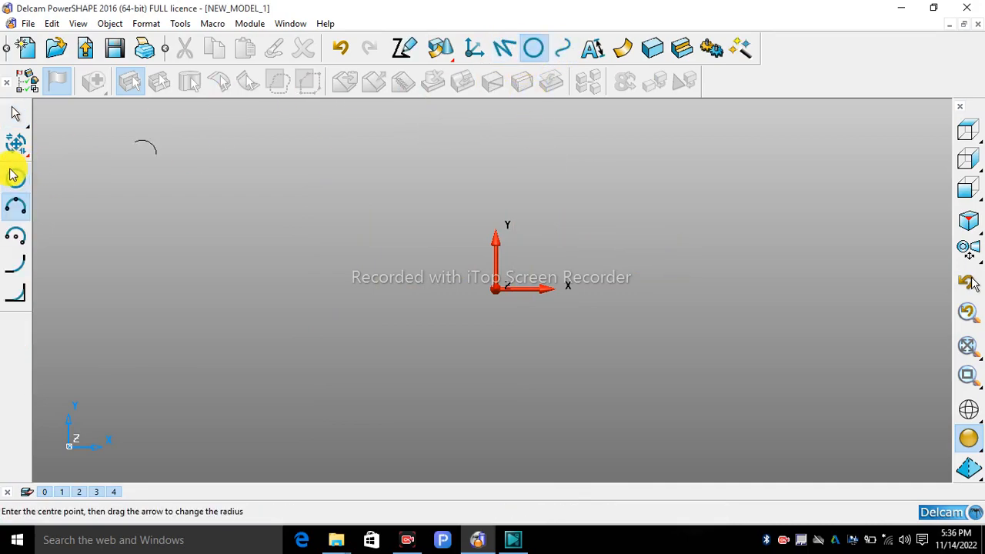
pyautogui.click(19, 181)
pyautogui.click(677, 228)
pyautogui.click(383, 241)
pyautogui.rightClick(480, 137)
# - Create the shortest line between the two circles
pyautogui.moveTo(719, 159); pyautogui.dragTo(183, 315)
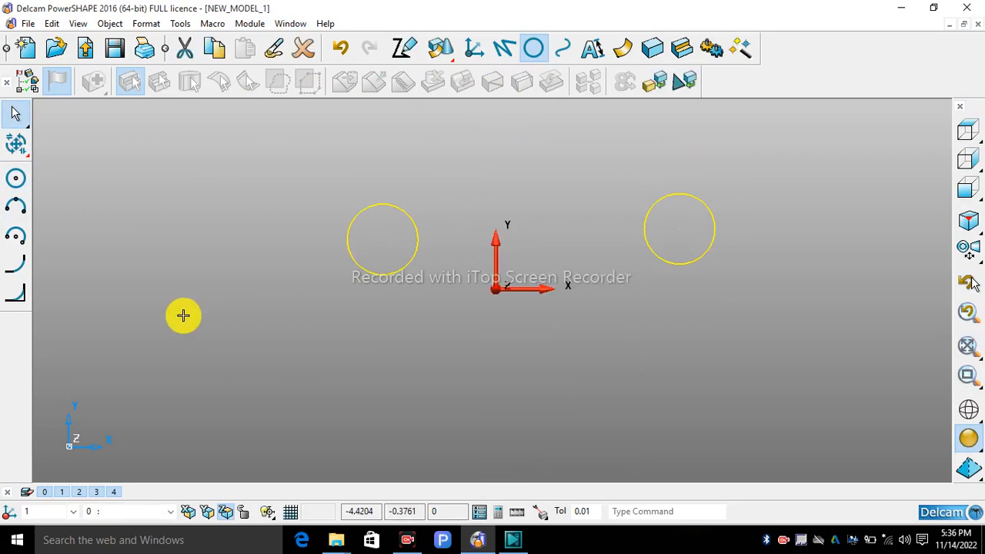
pyautogui.click(504, 48)
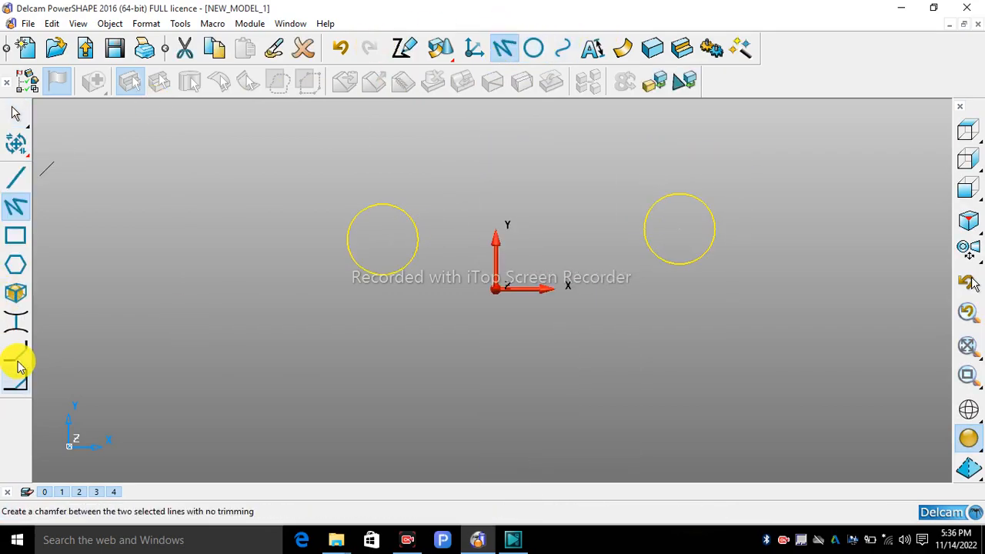
pyautogui.click(20, 325)
pyautogui.rightClick(574, 185)
pyautogui.click(598, 174)
# - Examine the connecting line's length, the circle's radius and where the line's ends meet the two circles
pyautogui.click(590, 230)
pyautogui.scroll(3, 601, 183)
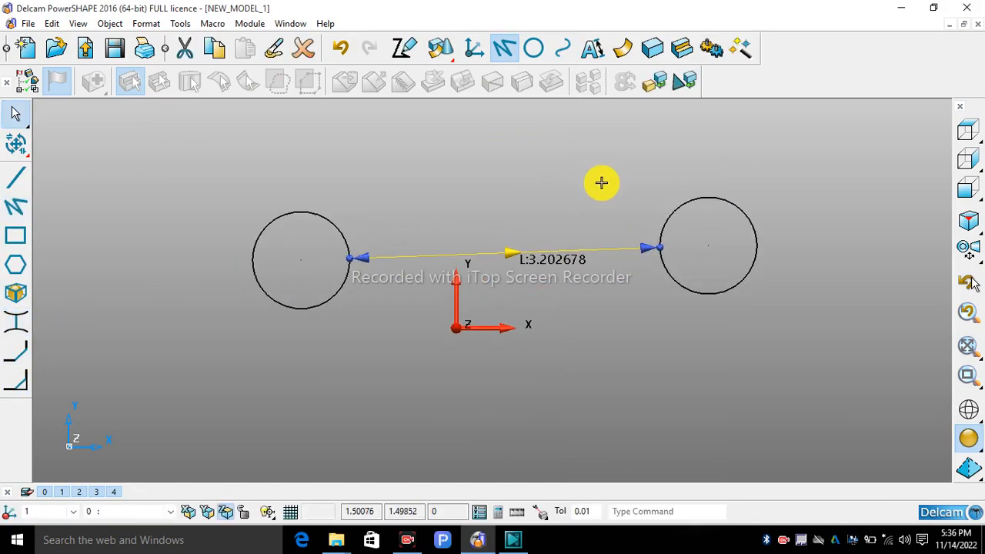
pyautogui.click(697, 279)
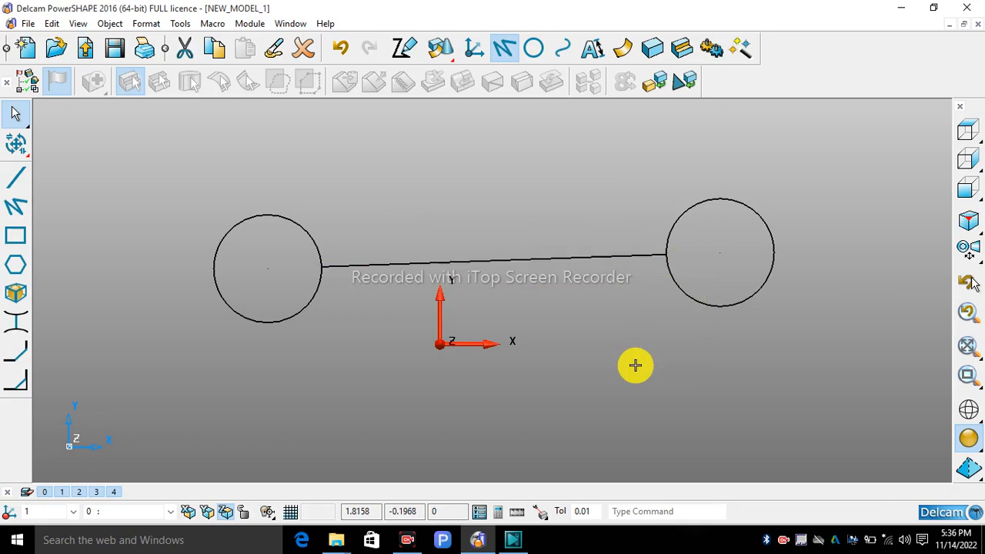
pyautogui.click(262, 320)
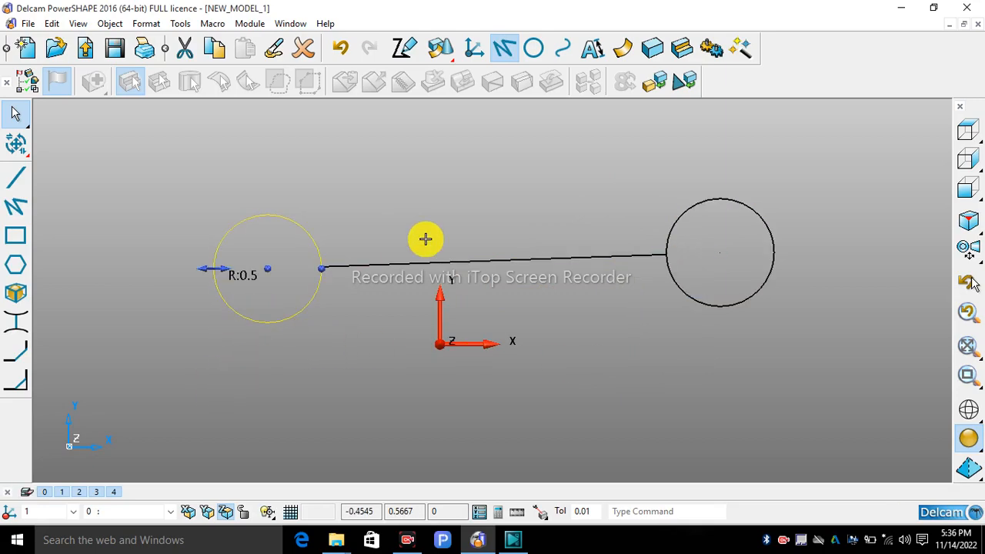
pyautogui.scroll(-2, 438, 237)
pyautogui.moveTo(531, 222); pyautogui.dragTo(451, 328)
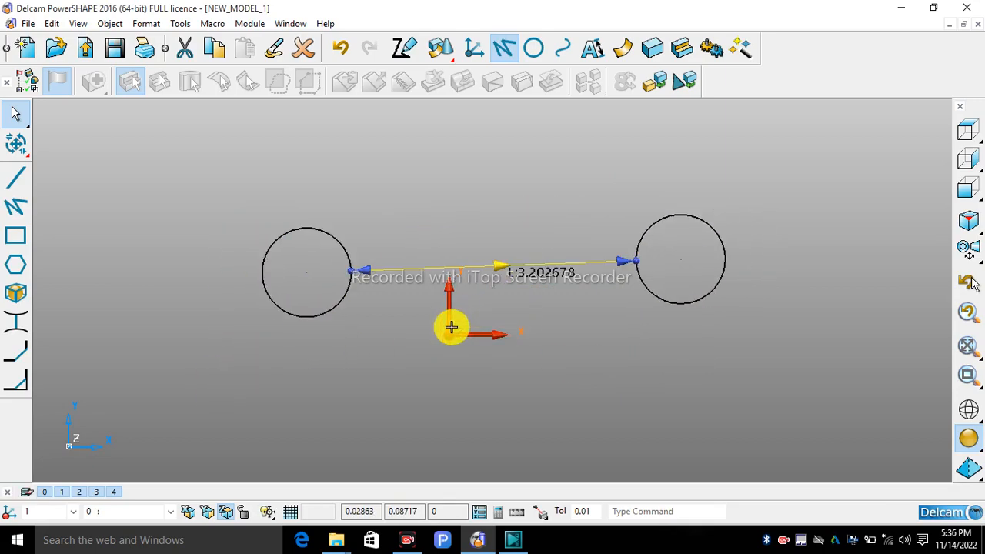
pyautogui.scroll(2, 475, 306)
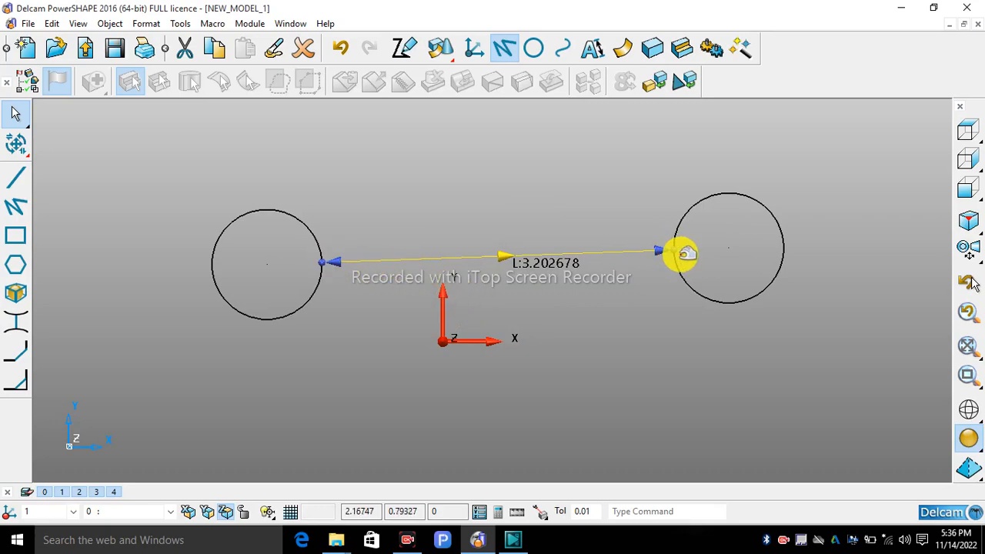
# - Move the connecting line's end along the circle on the positive X side to compare lengths, and delete the line
pyautogui.moveTo(677, 248); pyautogui.dragTo(675, 265)
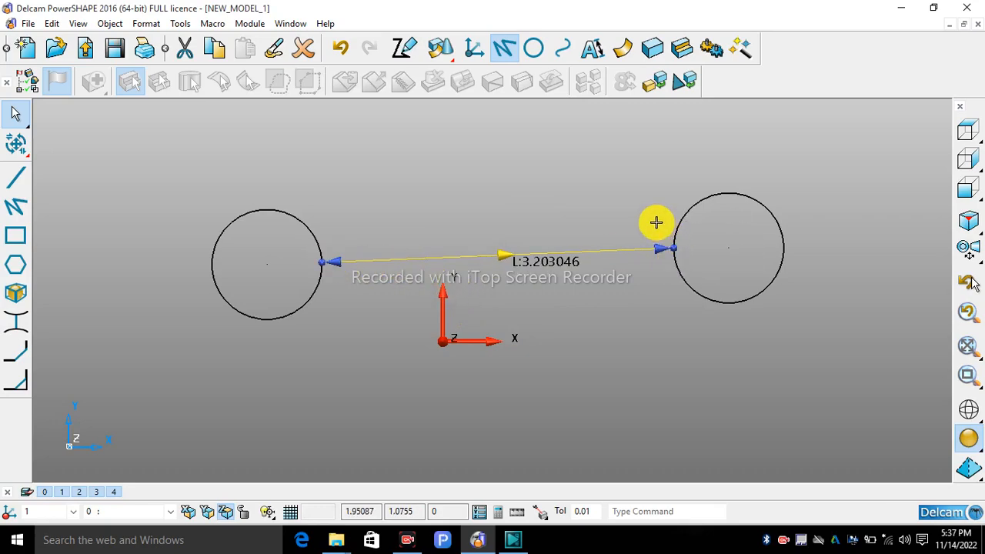
pyautogui.click(656, 223)
pyautogui.moveTo(539, 238); pyautogui.dragTo(534, 292)
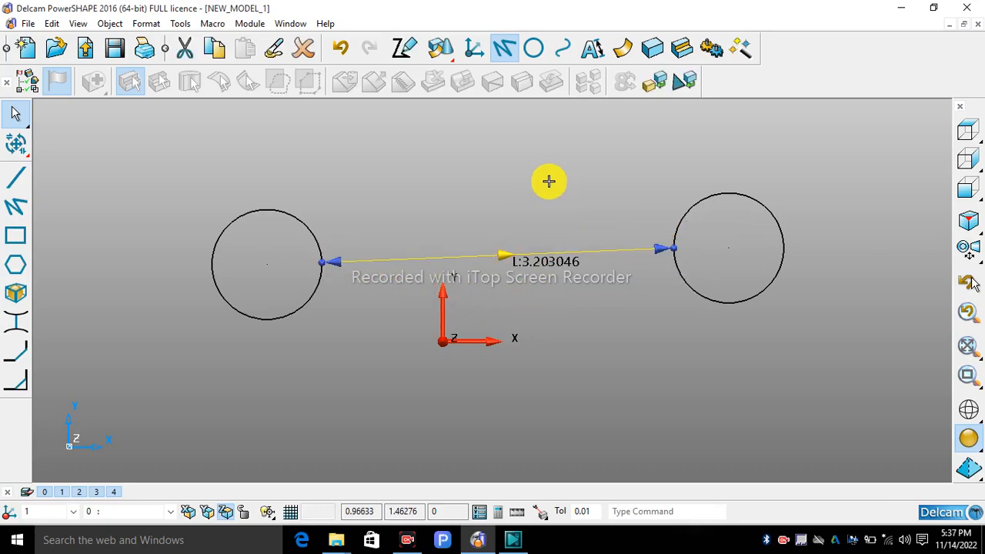
pyautogui.press('Delete')
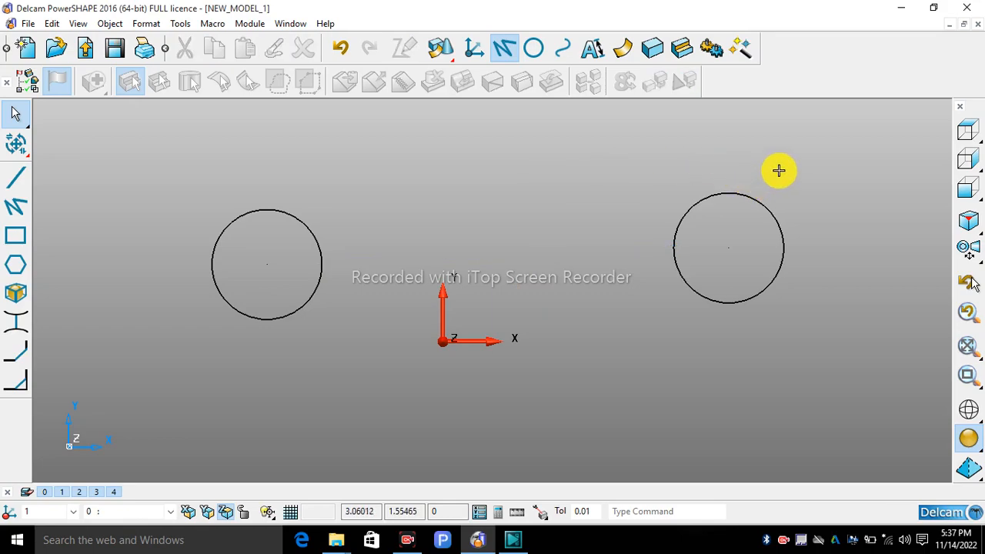
# - Create the shortest line between the two circles again and check its length
pyautogui.scroll(-1, 779, 170)
pyautogui.moveTo(725, 202); pyautogui.dragTo(268, 380)
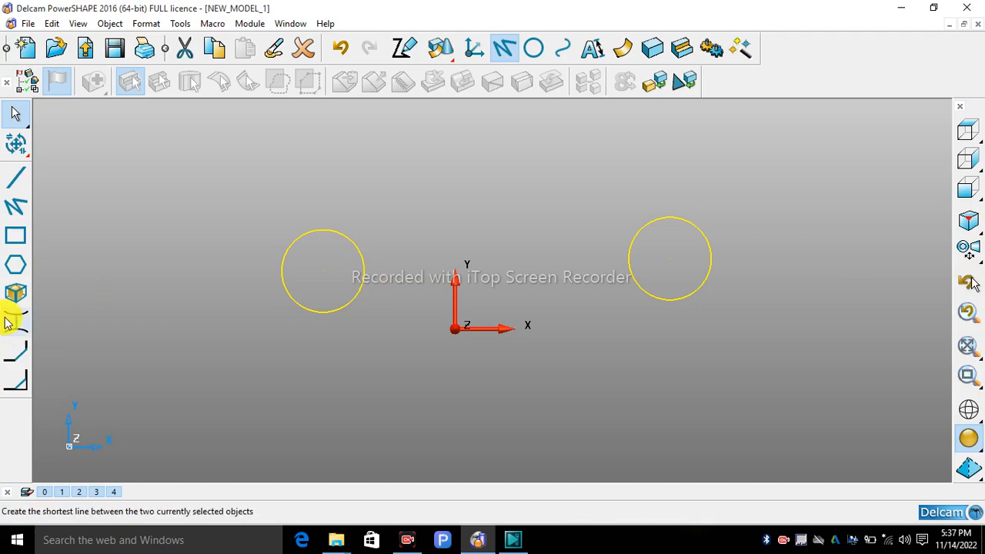
pyautogui.moveTo(736, 179); pyautogui.dragTo(192, 351)
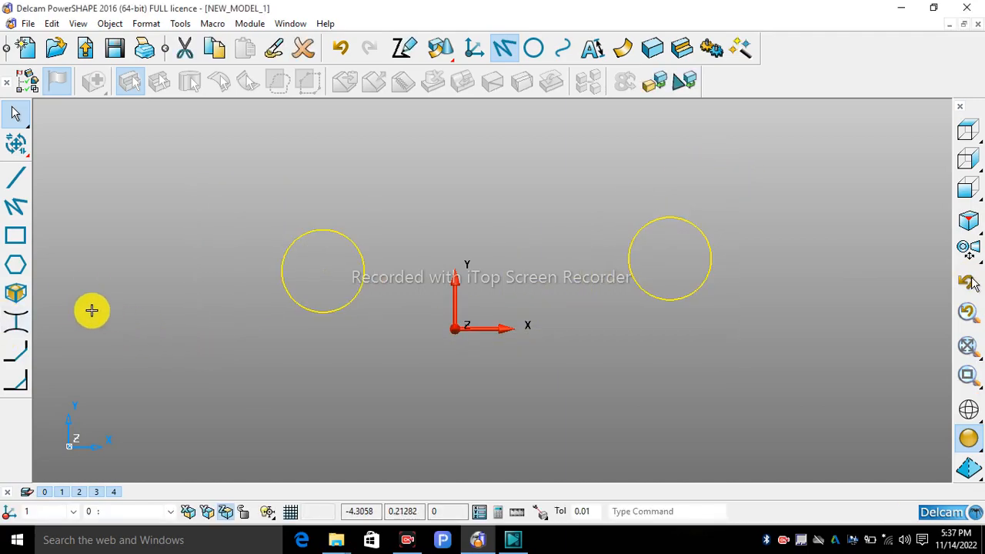
pyautogui.click(17, 327)
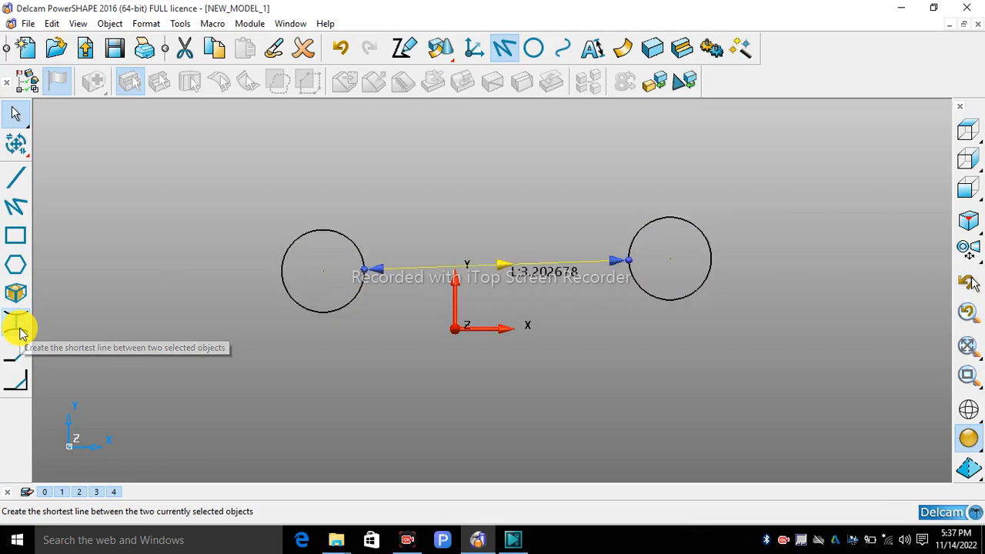
pyautogui.rightClick(605, 165)
pyautogui.press('Escape')
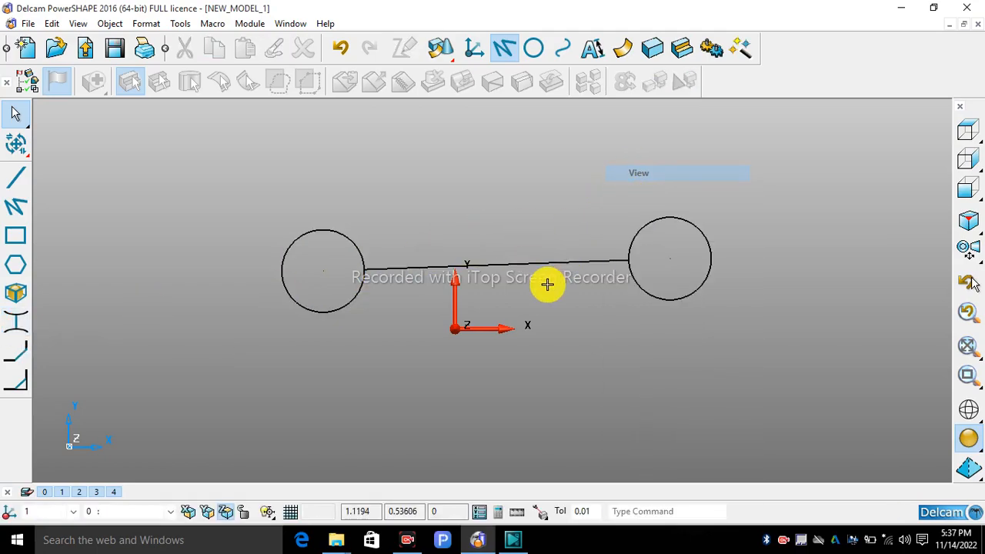
pyautogui.click(559, 261)
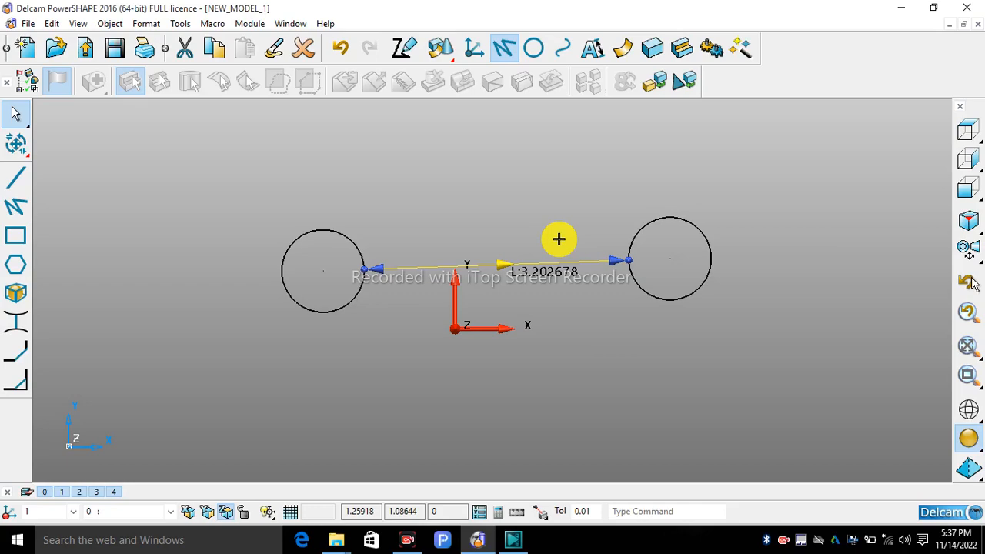
# - Delete both circles together with their connecting line
pyautogui.click(559, 238)
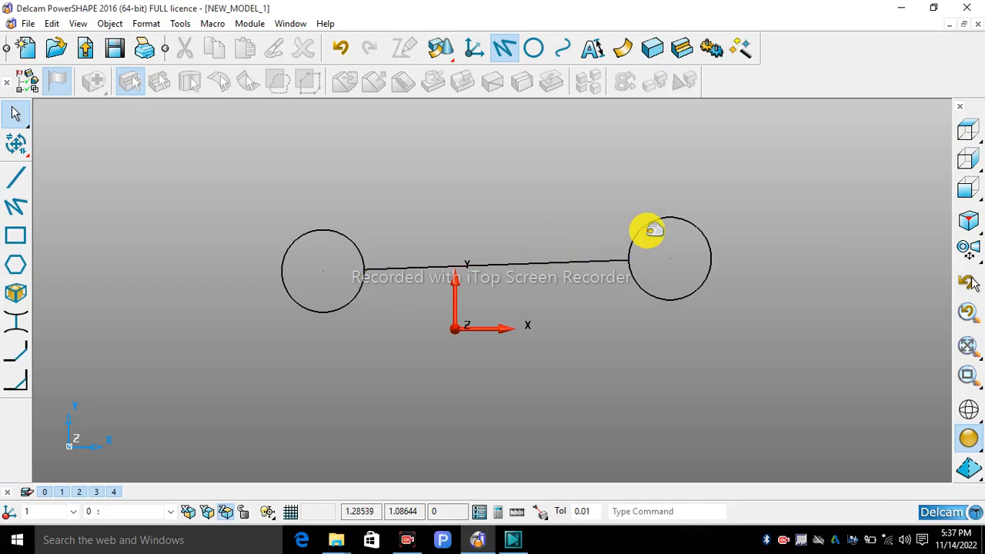
pyautogui.moveTo(748, 197); pyautogui.dragTo(237, 357)
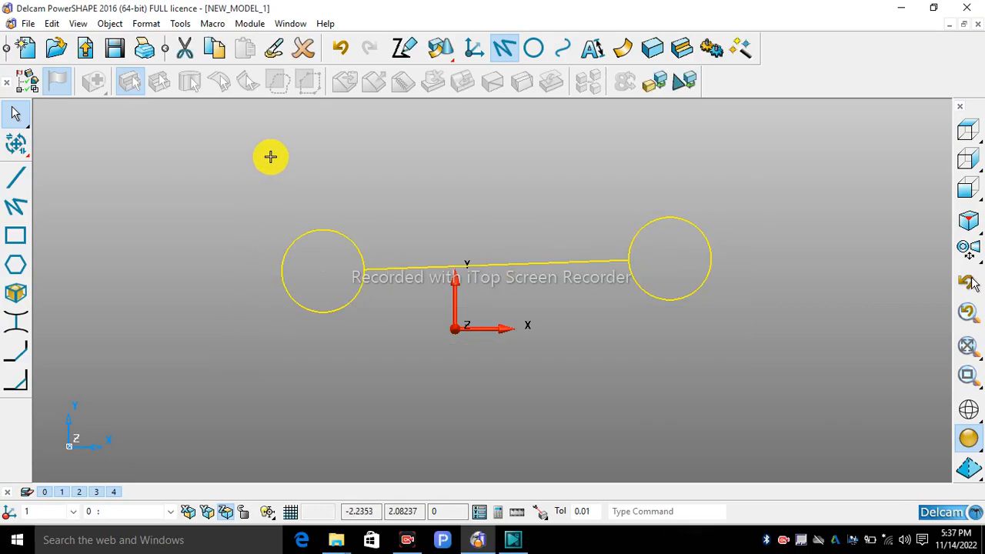
pyautogui.press('Delete')
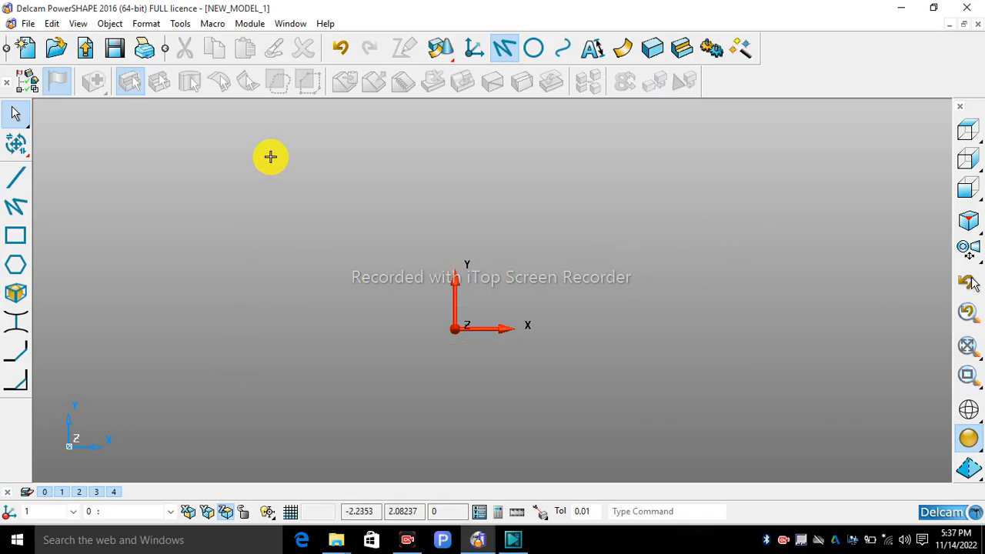
# - Draw a 100 by 100 rectangle with its first corner at the origin, entering the opposite corner as 100 100 0
pyautogui.click(532, 57)
pyautogui.click(504, 47)
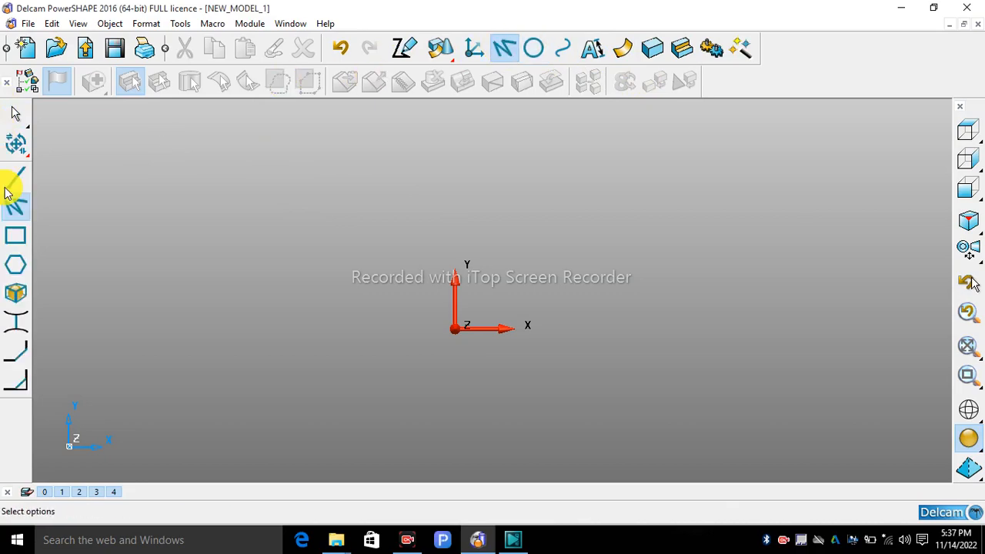
pyautogui.click(15, 243)
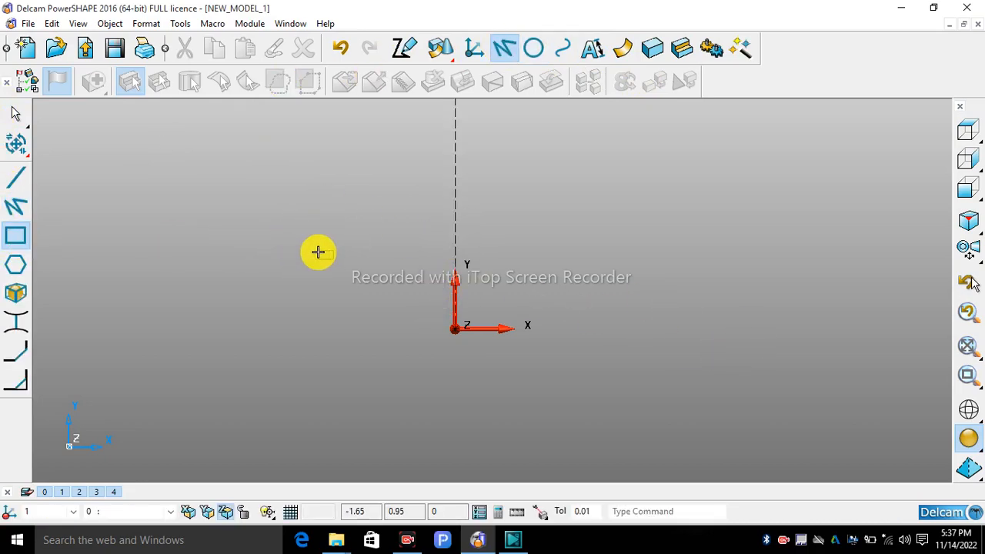
pyautogui.click(454, 329)
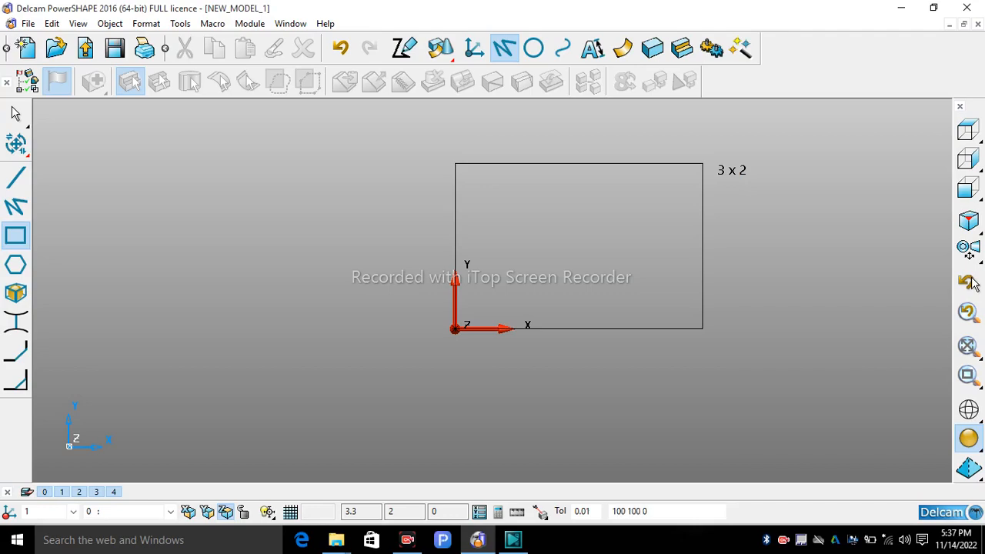
pyautogui.click(625, 509)
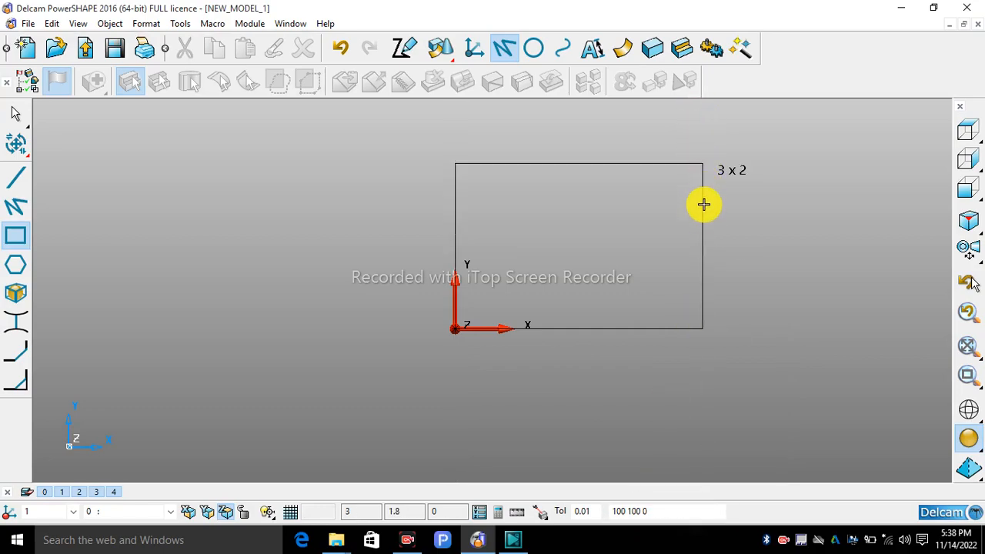
pyautogui.click(703, 215)
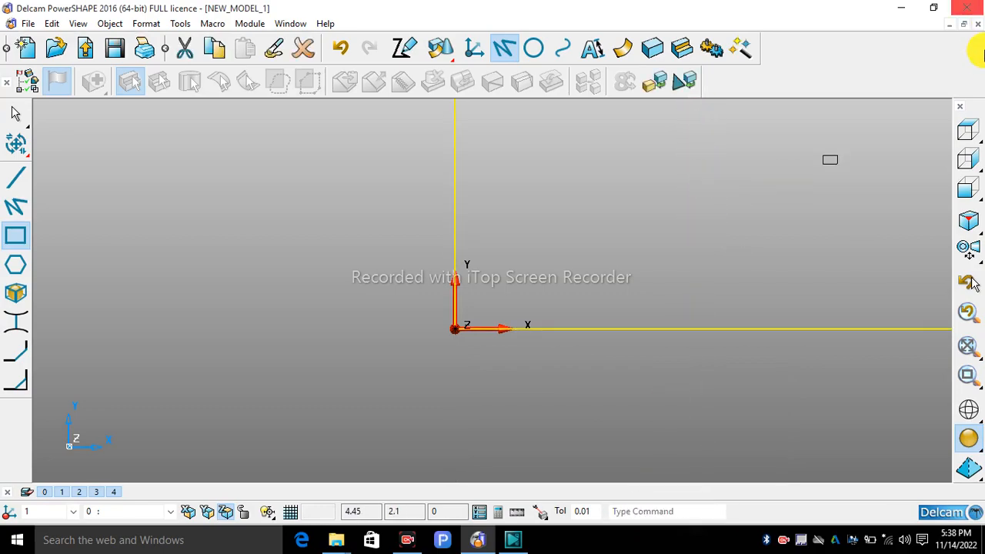
pyautogui.click(968, 131)
pyautogui.scroll(-2, 603, 246)
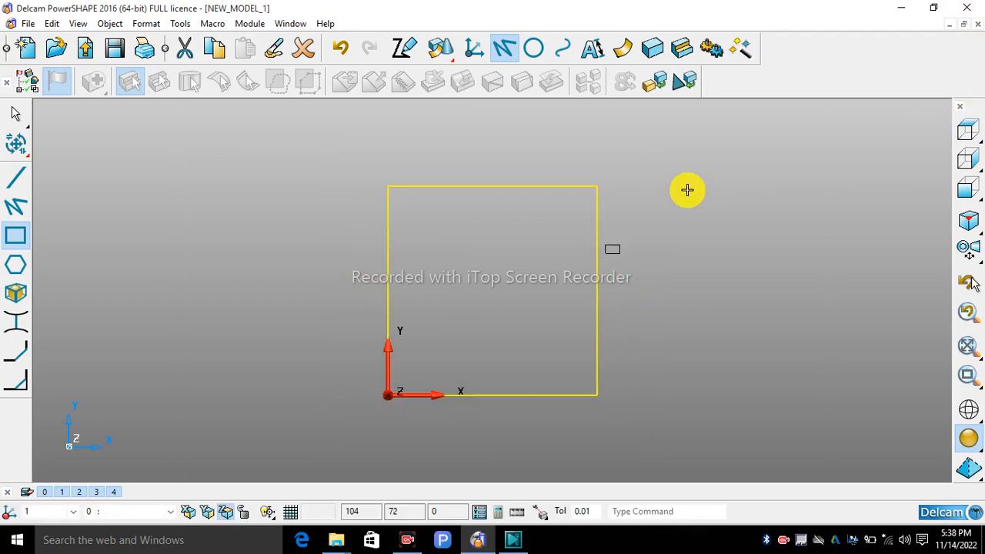
pyautogui.rightClick(688, 163)
pyautogui.click(711, 174)
# - Check the lengths of the square's right and bottom edges
pyautogui.click(598, 248)
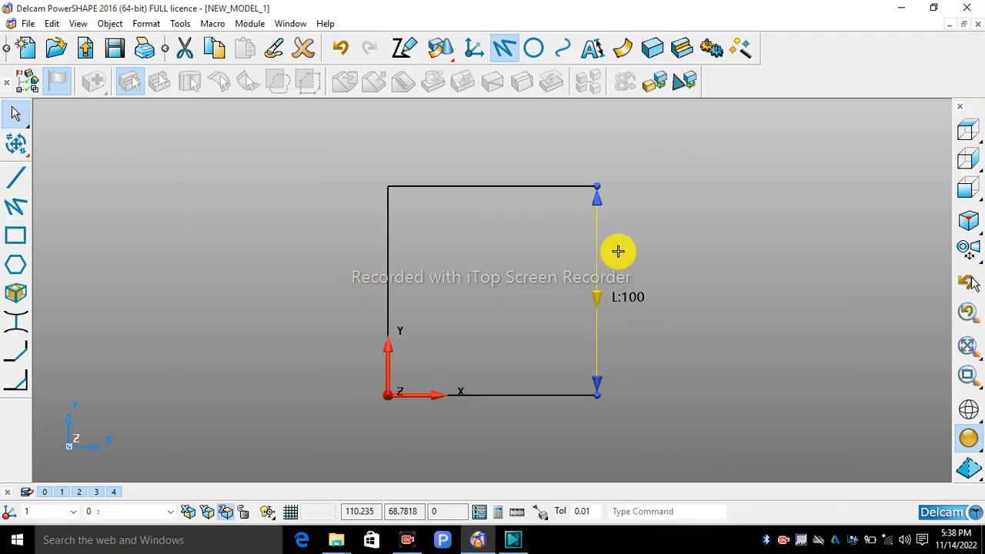
pyautogui.click(532, 396)
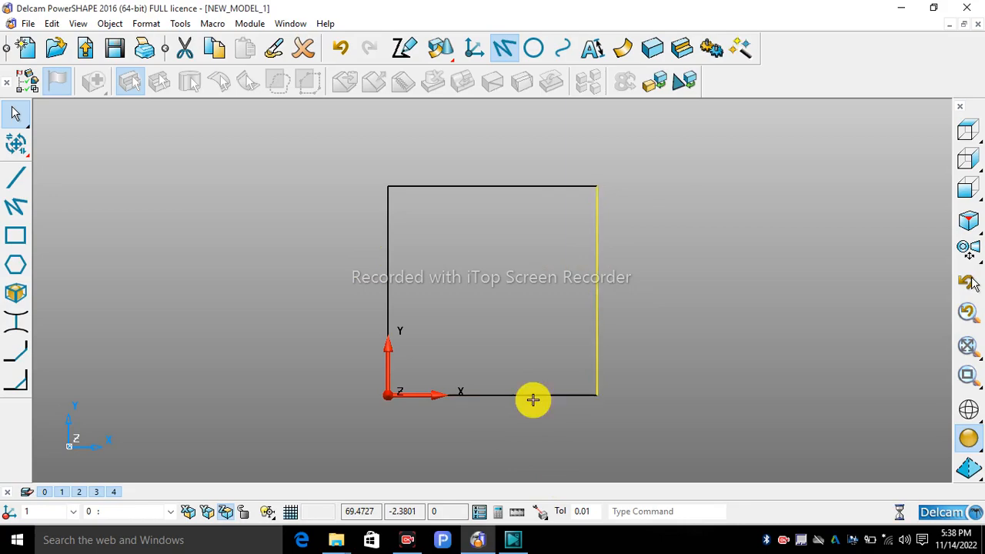
pyautogui.click(708, 292)
pyautogui.scroll(-1, 524, 338)
pyautogui.scroll(1, 524, 338)
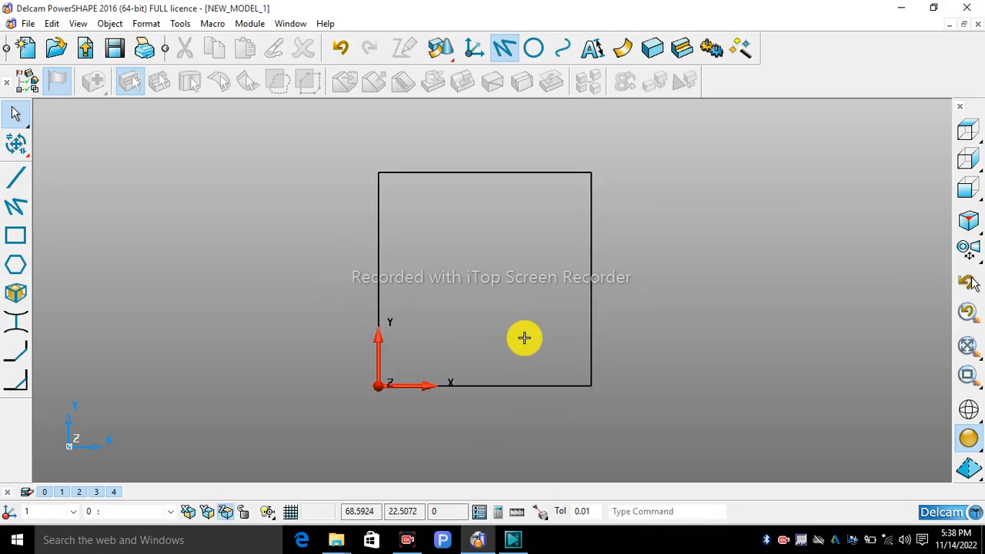
# - Chamfer the square's upper-left corner between its top and left edges, and inspect the result from above
pyautogui.click(22, 355)
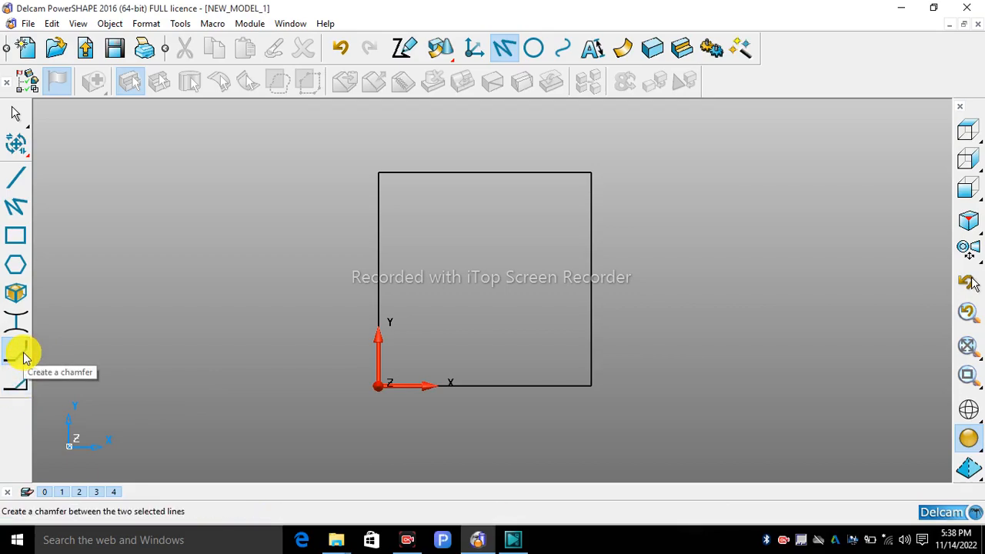
pyautogui.click(27, 356)
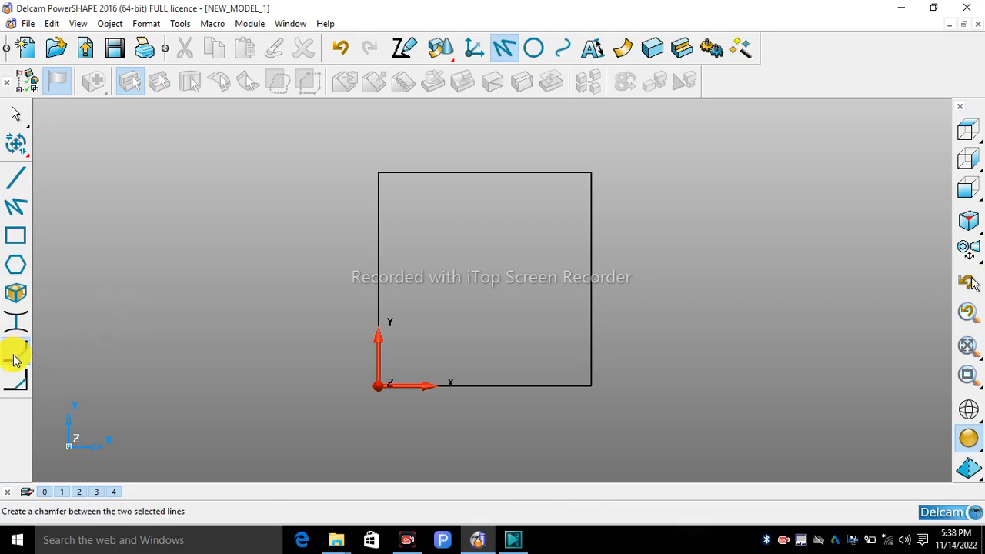
pyautogui.click(392, 173)
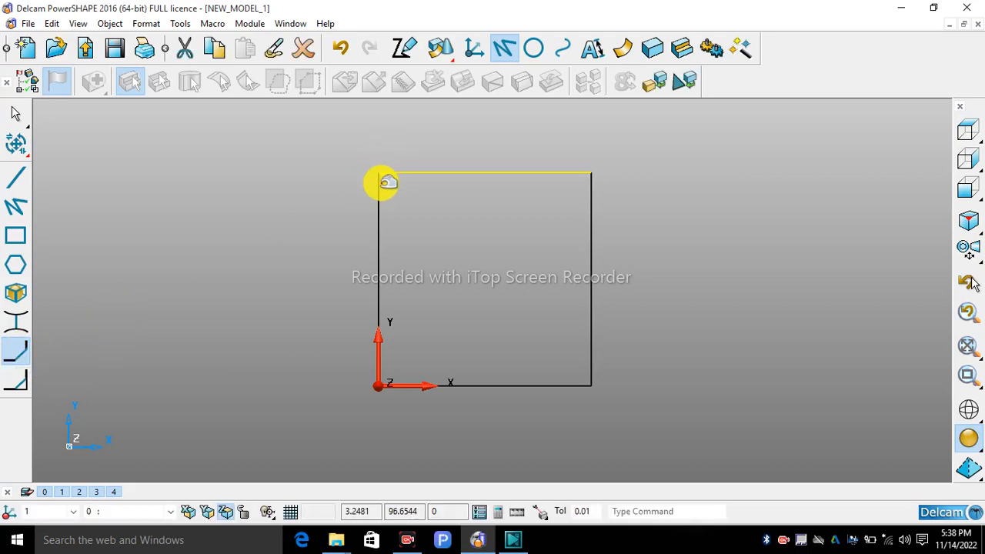
pyautogui.click(377, 195)
pyautogui.scroll(5, 394, 171)
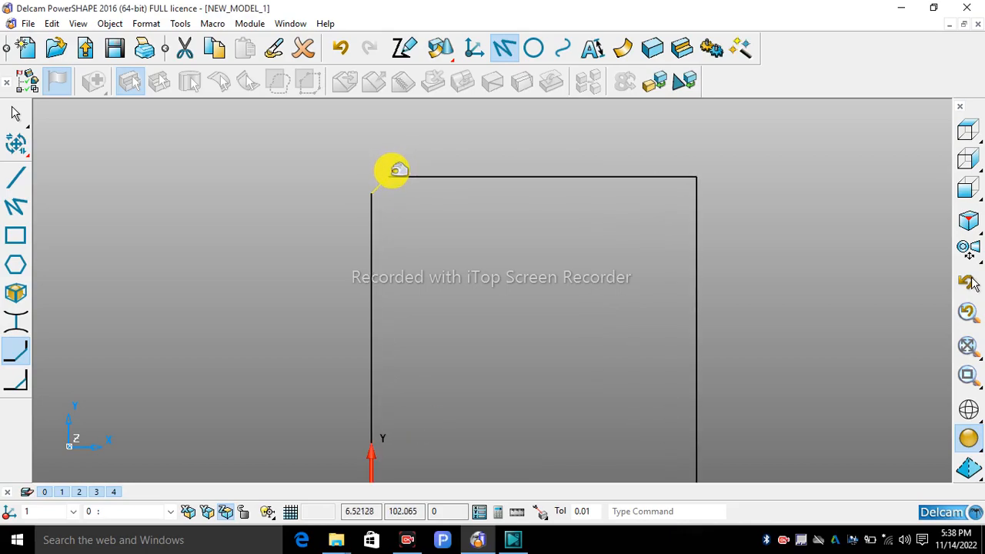
pyautogui.rightClick(315, 144)
pyautogui.click(345, 149)
pyautogui.scroll(4, 397, 190)
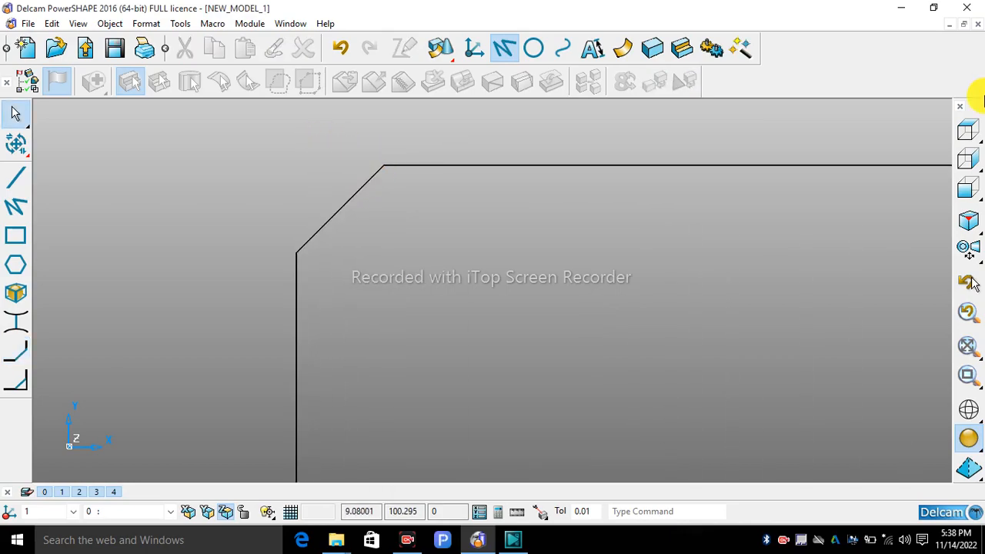
pyautogui.click(968, 131)
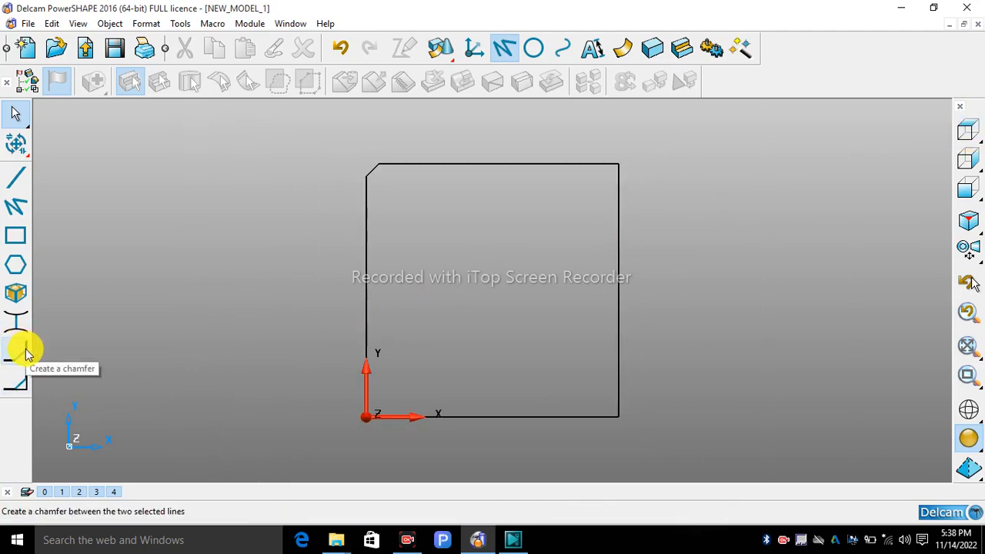
# - Chamfer the square's upper-right corner between its top and right edges
pyautogui.click(23, 354)
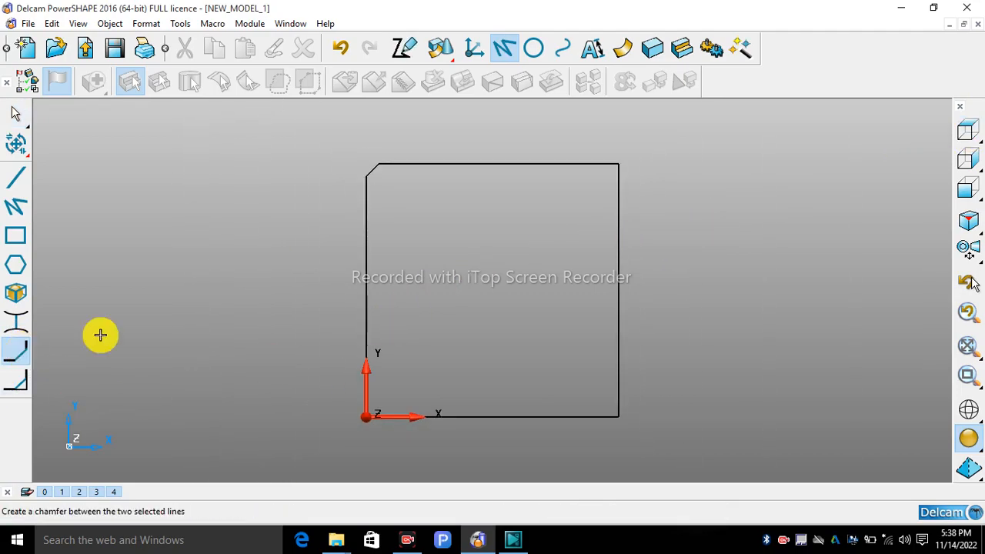
pyautogui.click(597, 166)
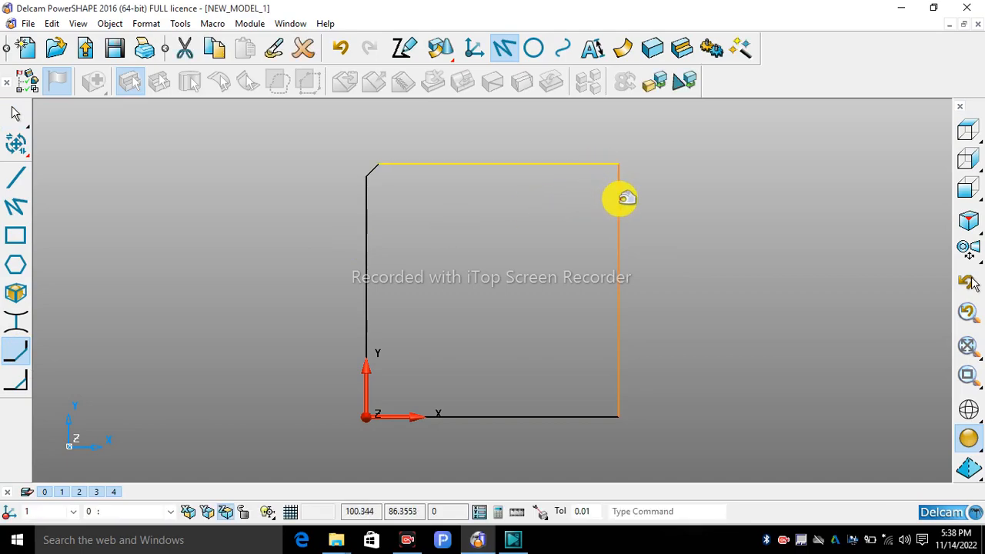
pyautogui.click(620, 160)
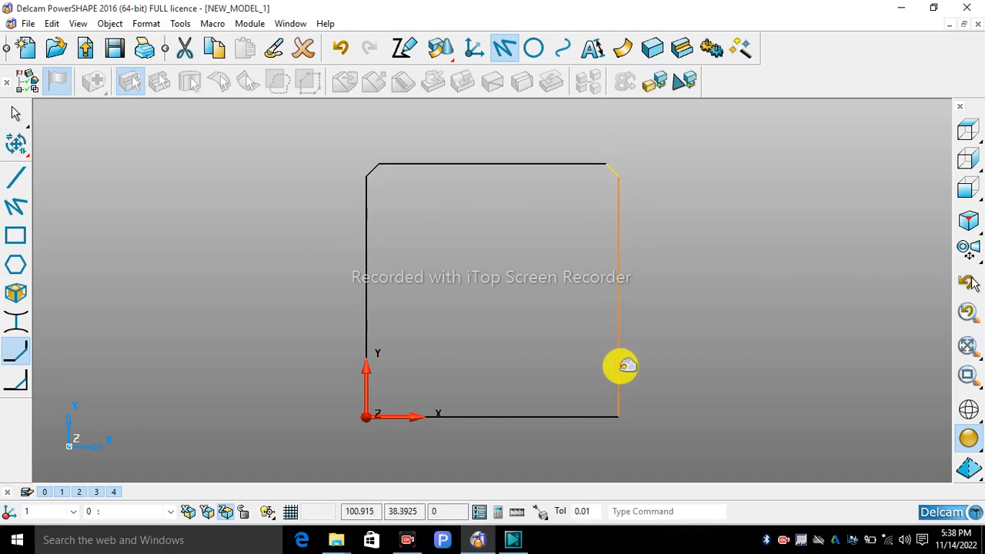
# - Chamfer the square's two lower corners, between the bottom edge and the right and left edges
pyautogui.click(17, 355)
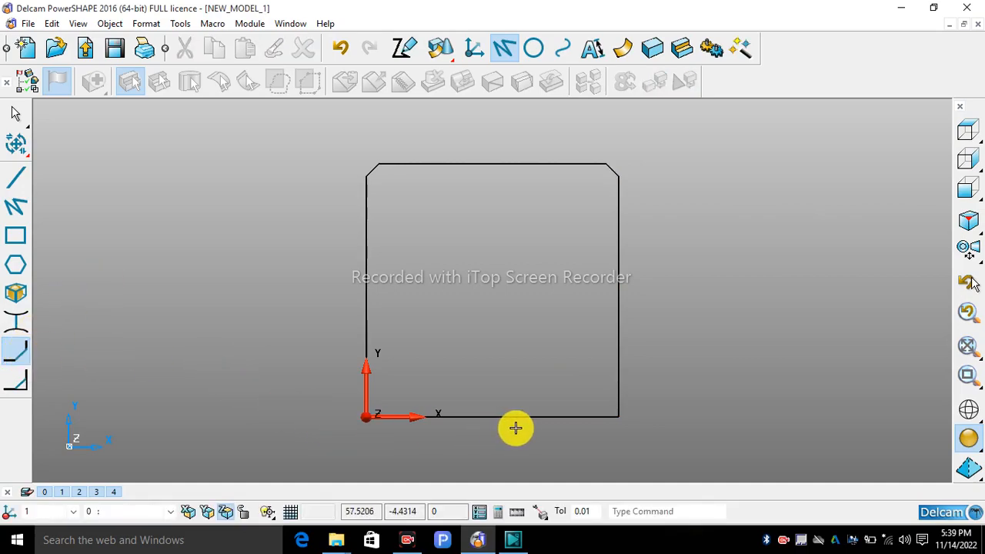
pyautogui.click(579, 416)
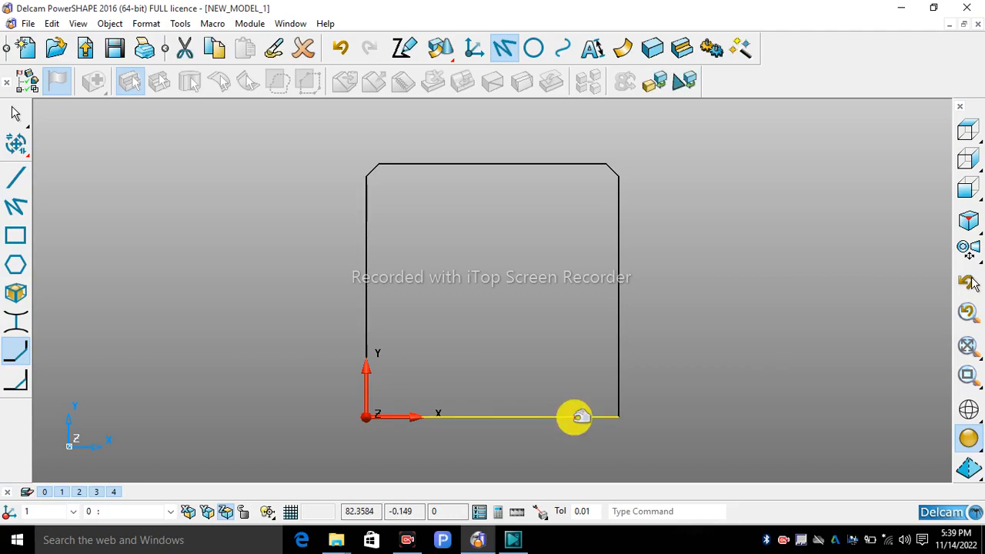
pyautogui.click(619, 381)
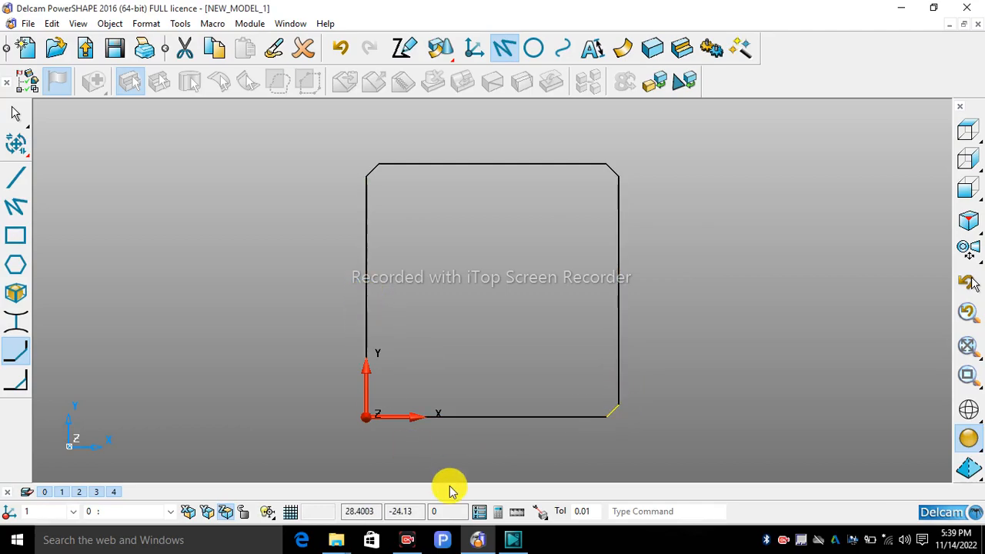
pyautogui.scroll(1, 380, 397)
pyautogui.scroll(1, 379, 397)
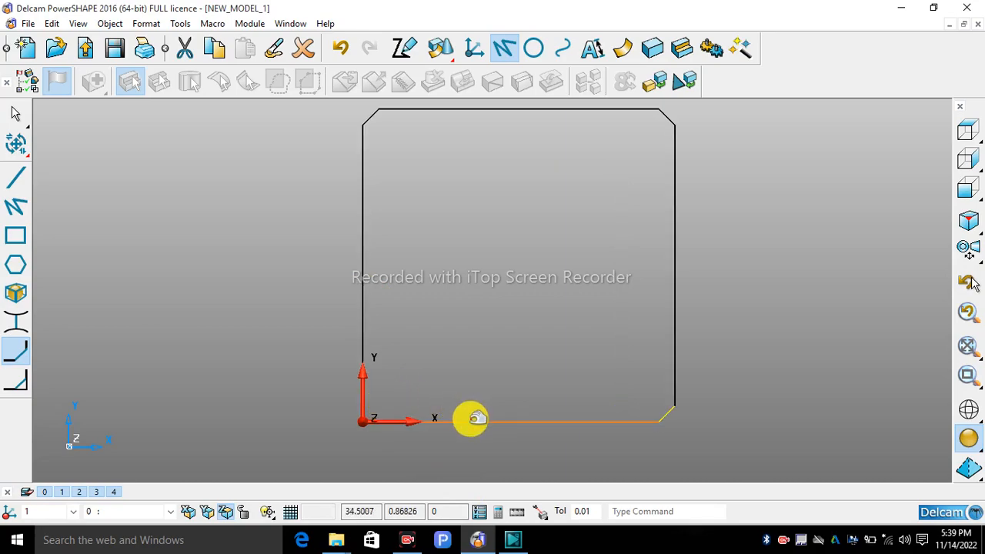
pyautogui.click(470, 418)
pyautogui.click(363, 320)
# - Undo the chamfers on the square's two lower corners
pyautogui.rightClick(530, 235)
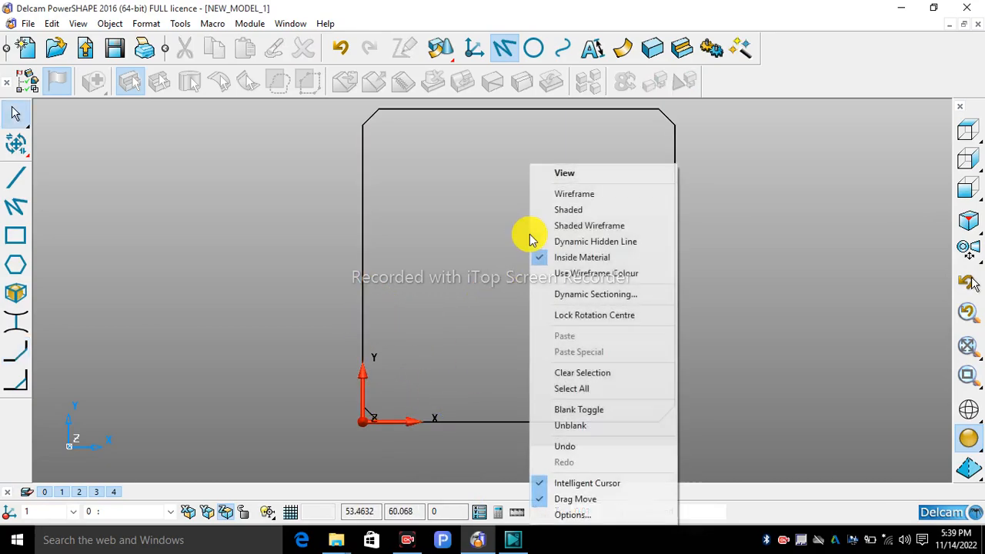
pyautogui.click(574, 193)
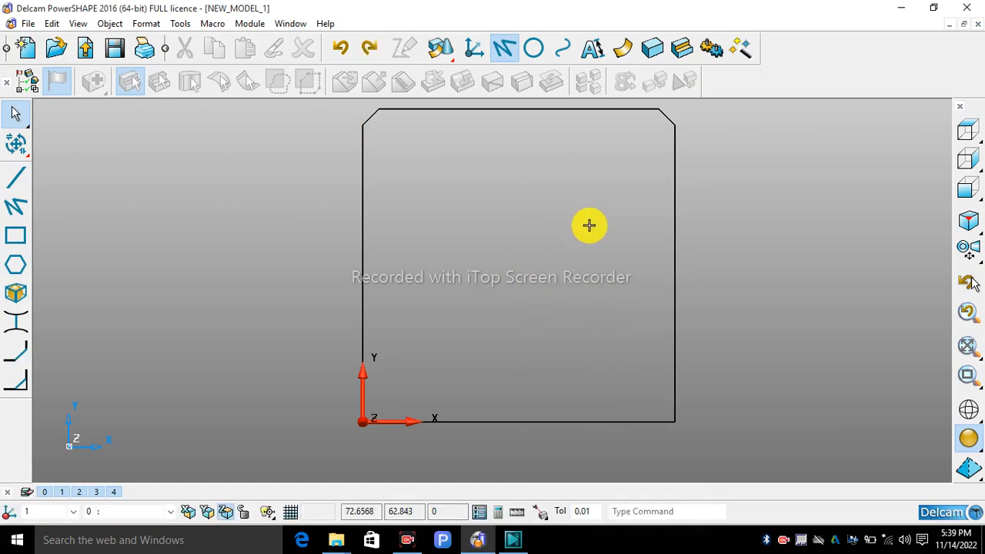
# - Chamfer the square's upper-left corner between its top and left edges
pyautogui.scroll(-1, 578, 234)
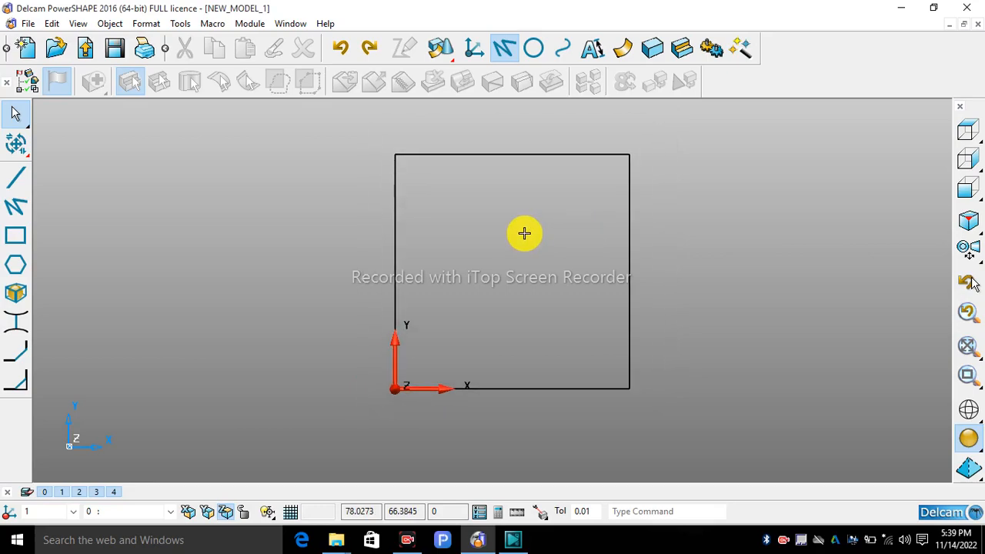
pyautogui.click(14, 354)
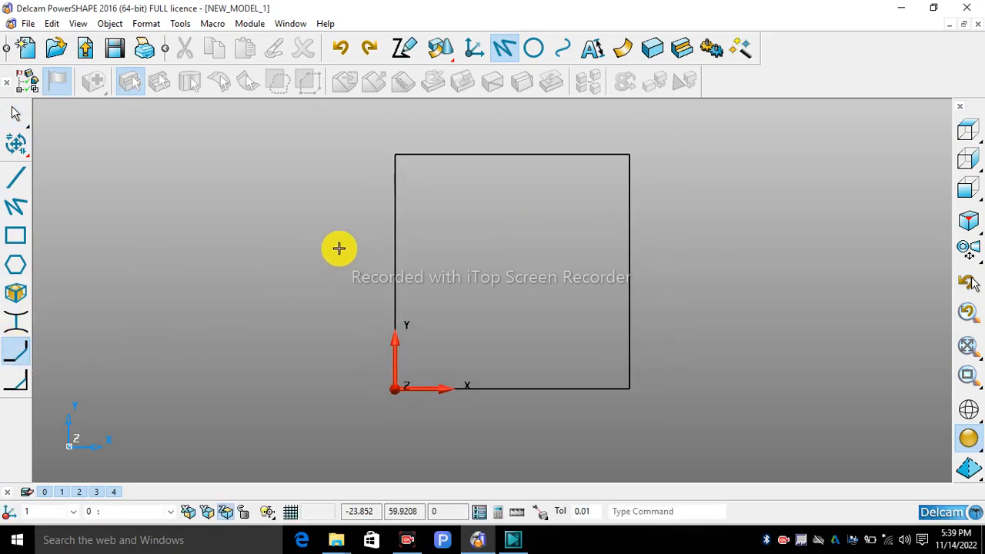
pyautogui.click(446, 155)
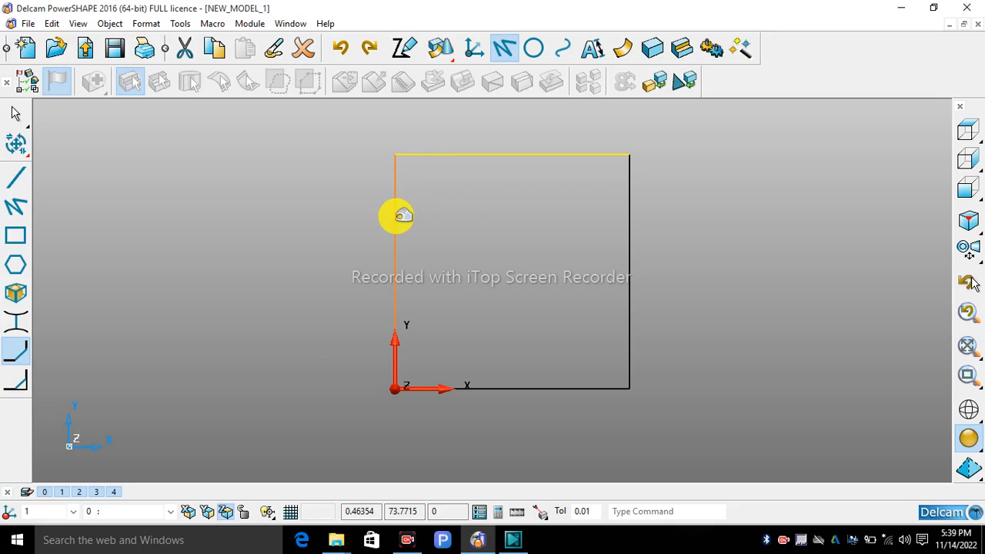
pyautogui.click(396, 215)
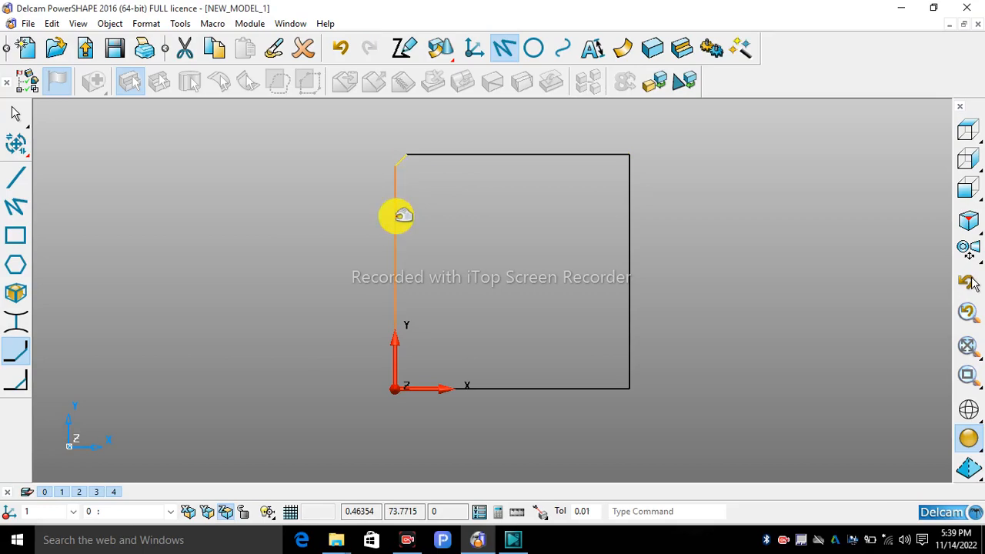
pyautogui.scroll(3, 405, 148)
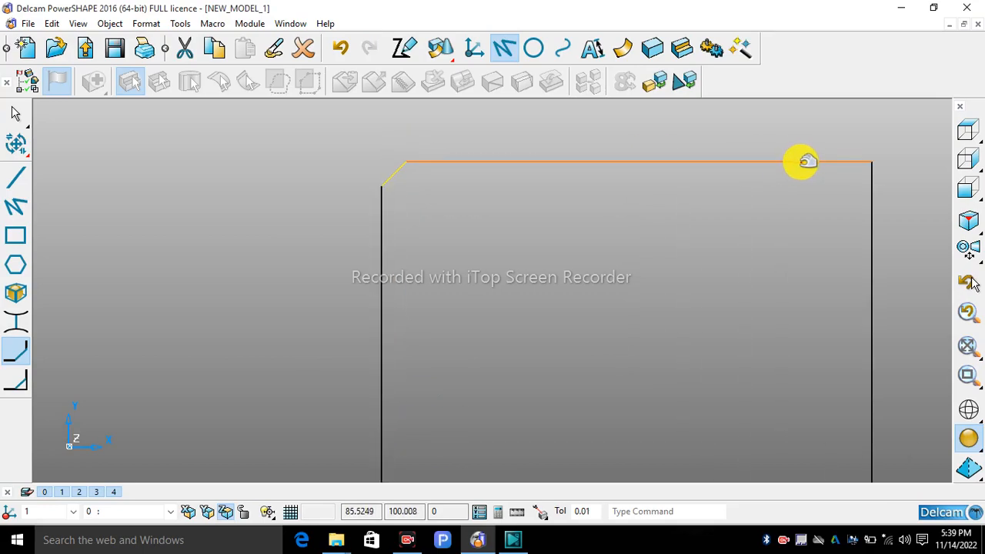
# - Chamfer the square's upper-right and lower-right corners, picking the top and right edges, followed by the bottom and right edges
pyautogui.click(802, 162)
pyautogui.click(870, 235)
pyautogui.scroll(-4, 850, 239)
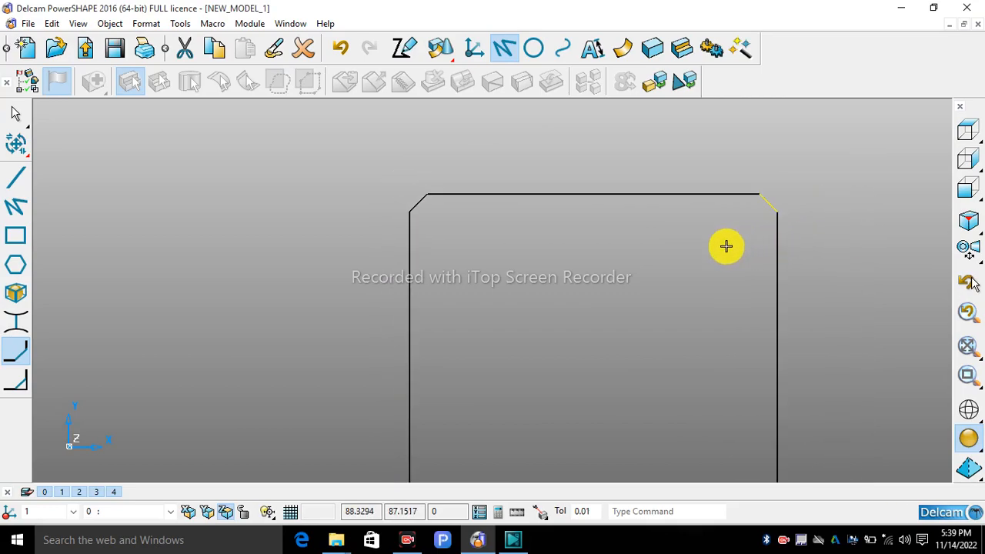
pyautogui.scroll(1, 602, 442)
pyautogui.scroll(2, 602, 443)
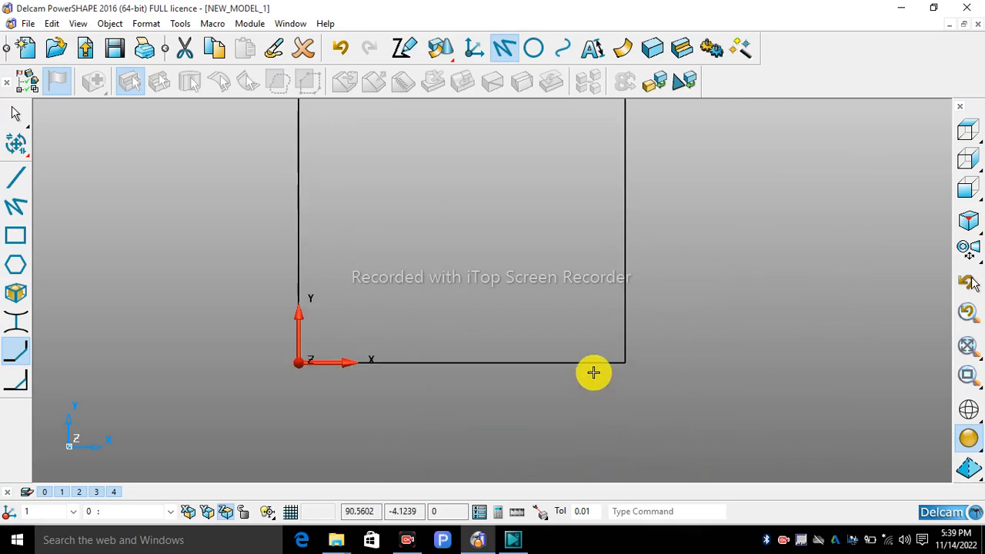
pyautogui.click(590, 363)
pyautogui.click(624, 346)
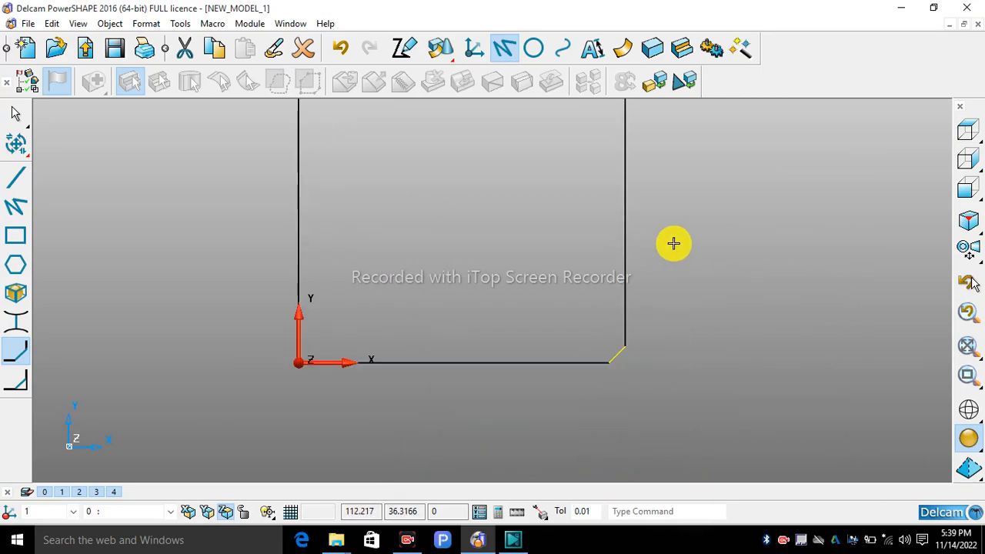
# - Finish chamfering and undo the chamfers on the square's upper-right and lower-right corners
pyautogui.rightClick(706, 145)
pyautogui.click(707, 148)
pyautogui.scroll(-3, 697, 218)
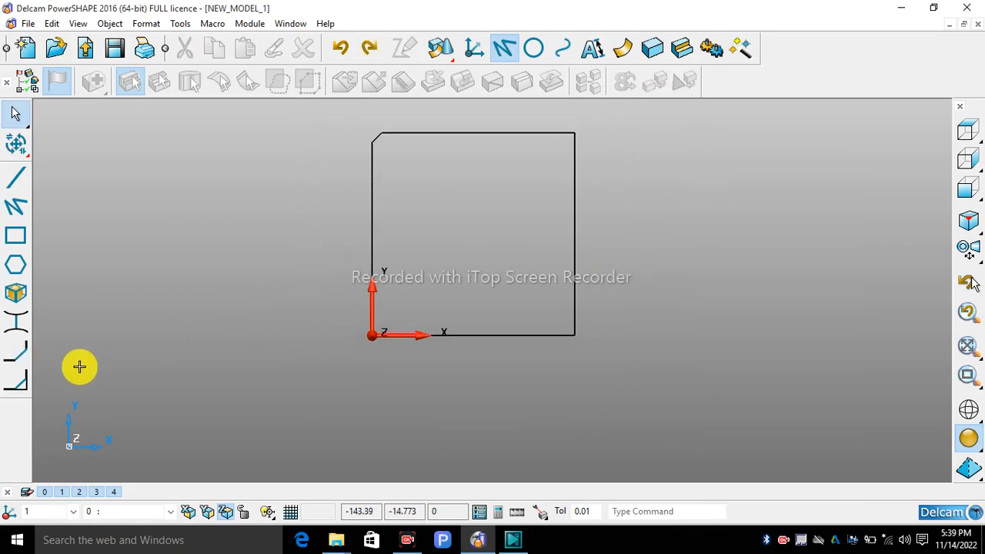
# - Create an untrimmed chamfer at the square's upper-right corner between its top and right edges
pyautogui.click(16, 385)
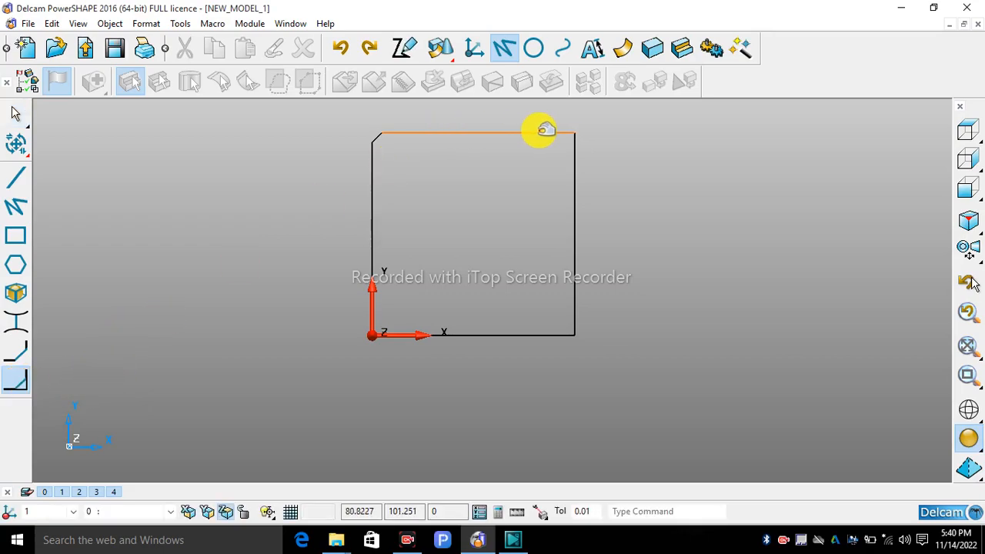
pyautogui.scroll(1, 598, 126)
pyautogui.click(534, 149)
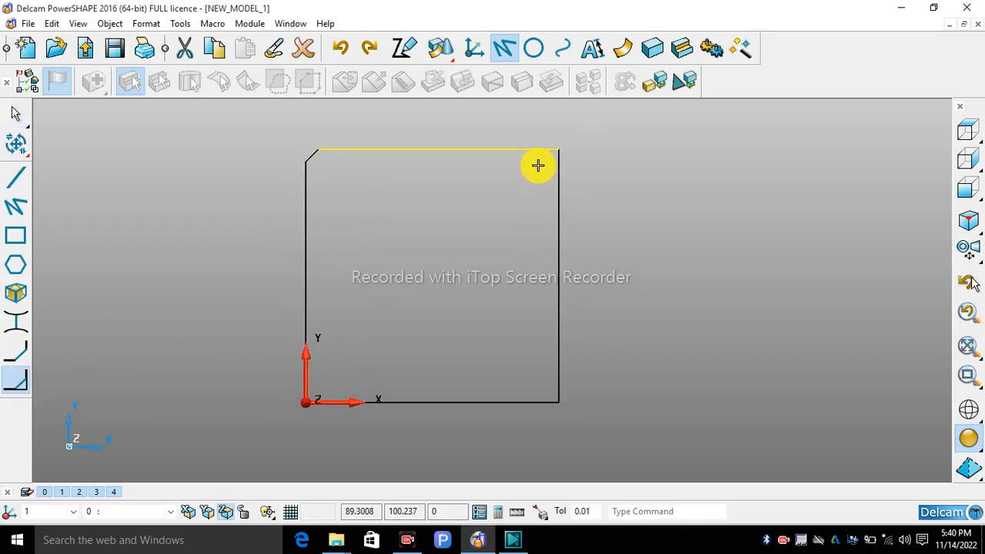
pyautogui.click(567, 201)
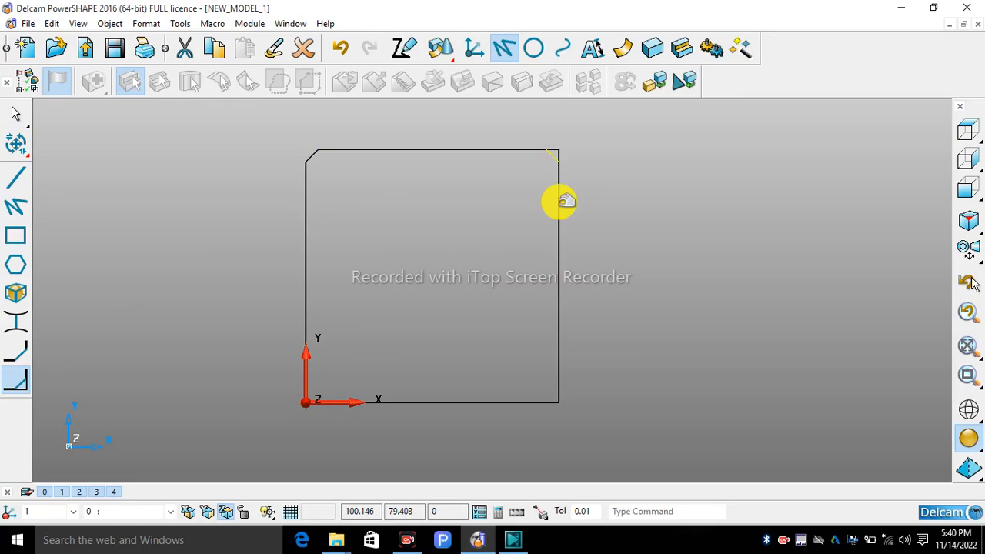
pyautogui.rightClick(608, 130)
pyautogui.click(575, 136)
# - Compare the trimmed chamfer at the square's upper-left corner with the untrimmed one at its upper-right corner
pyautogui.scroll(1, 574, 135)
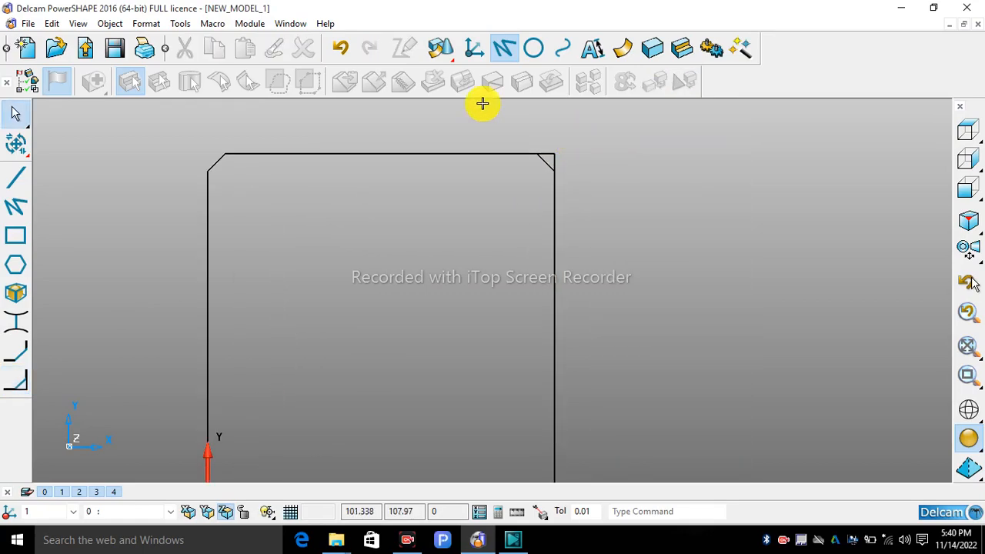
pyautogui.scroll(1, 202, 130)
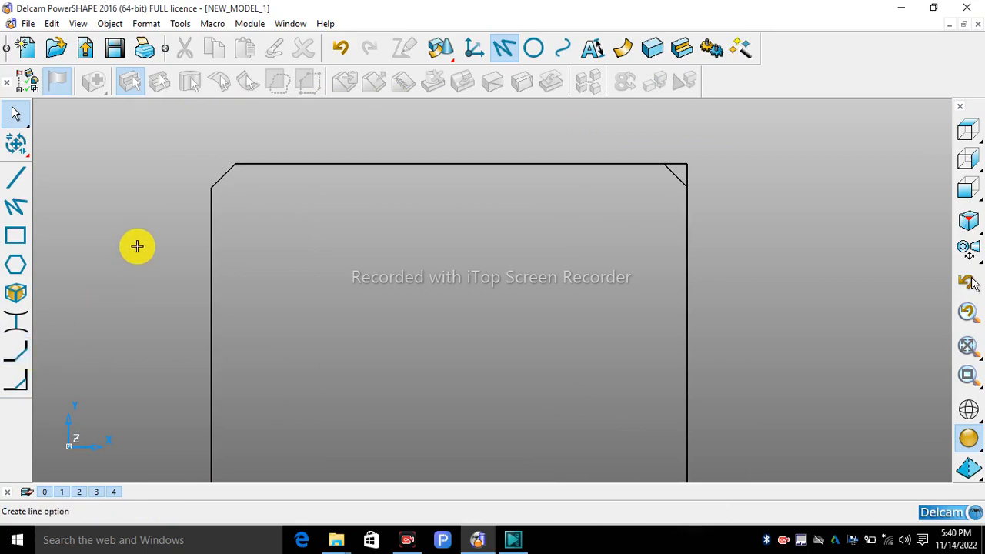
pyautogui.scroll(1, 227, 158)
pyautogui.scroll(1, 227, 158)
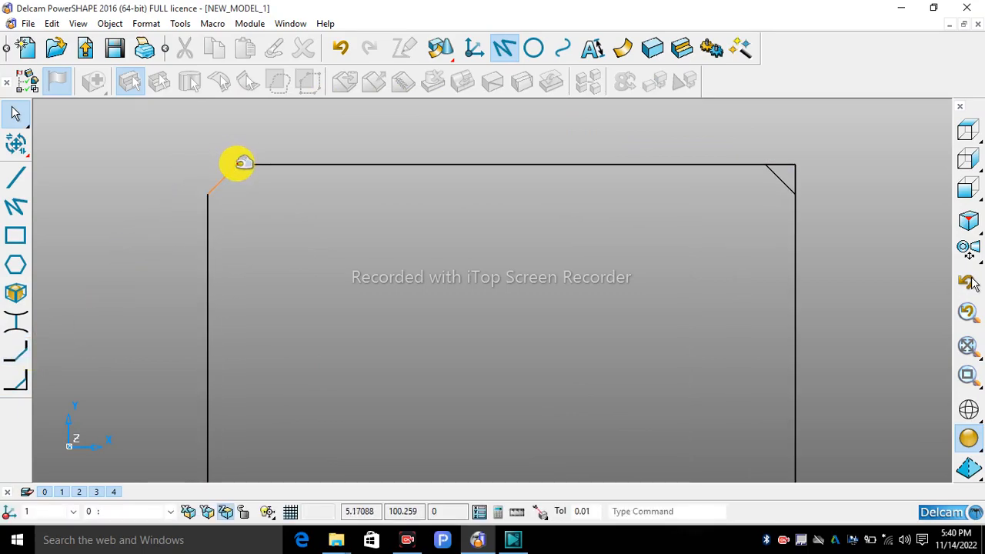
pyautogui.scroll(-1, 508, 307)
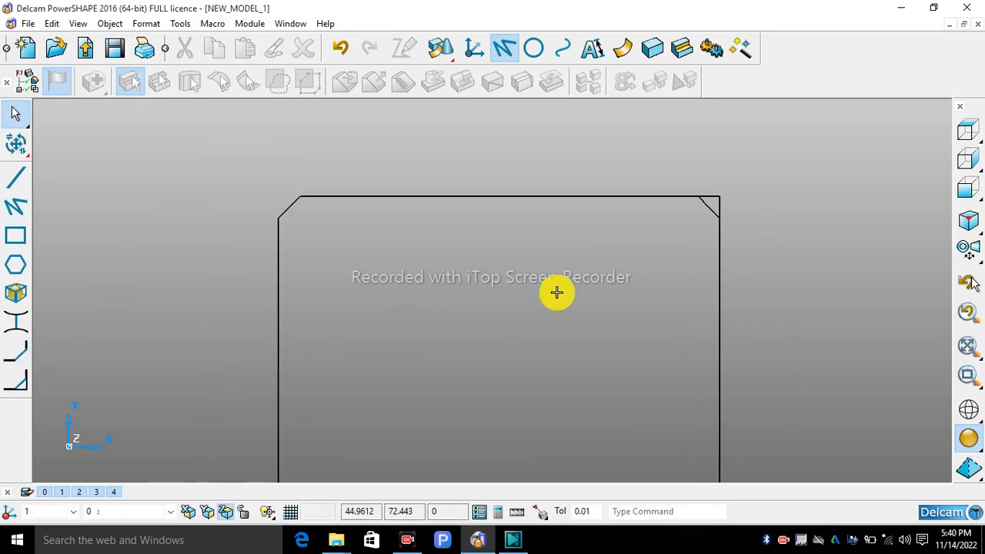
pyautogui.scroll(1, 728, 215)
pyautogui.scroll(1, 731, 173)
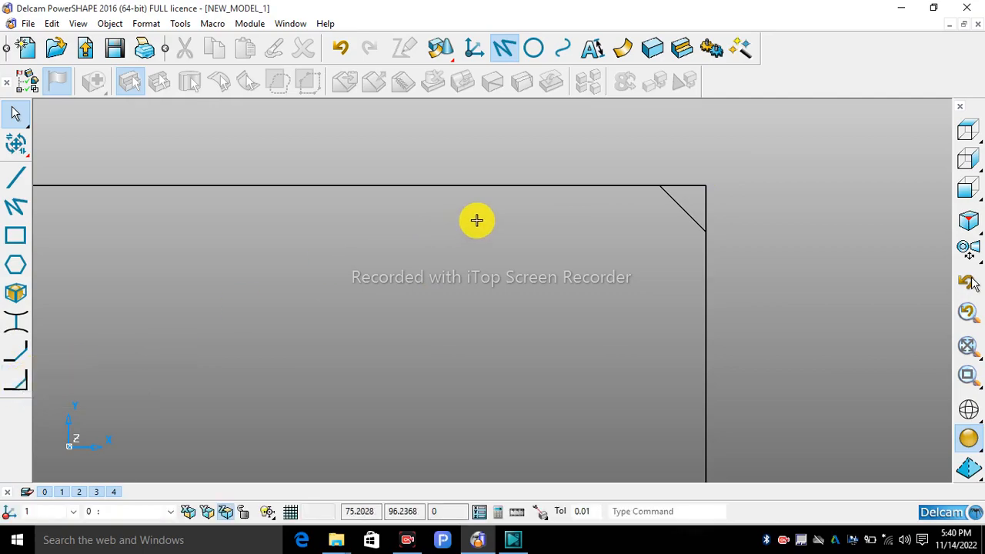
pyautogui.scroll(1, 720, 189)
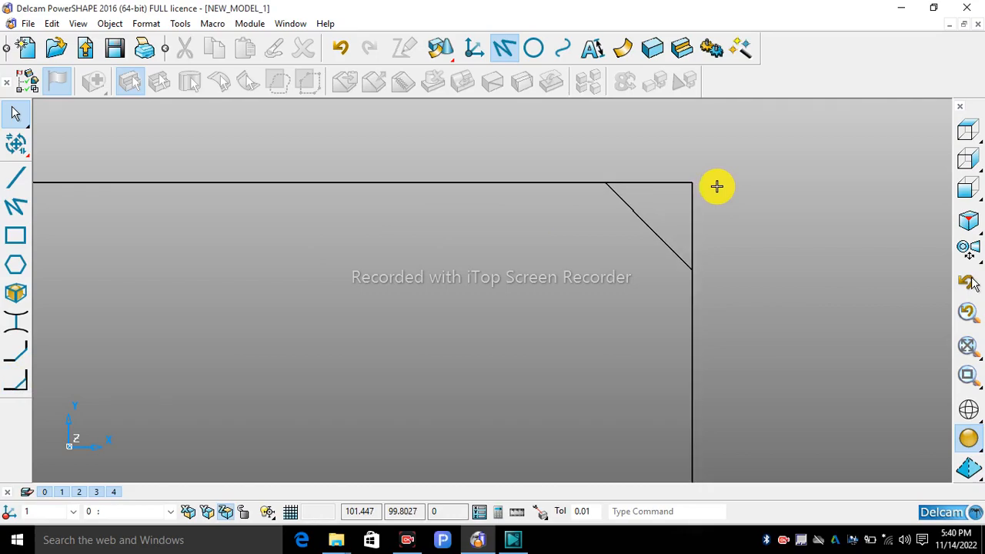
pyautogui.click(968, 131)
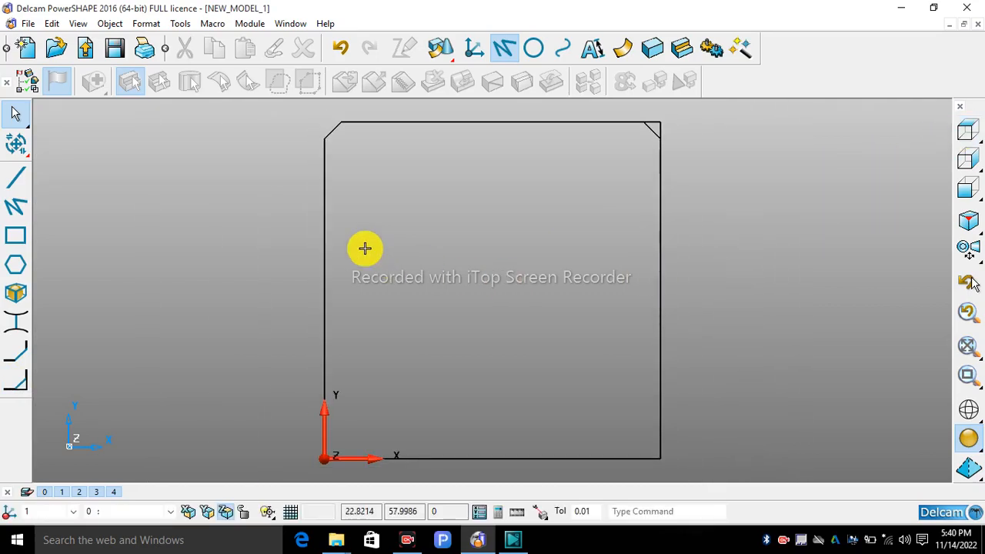
pyautogui.scroll(-2, 400, 135)
pyautogui.scroll(4, 395, 129)
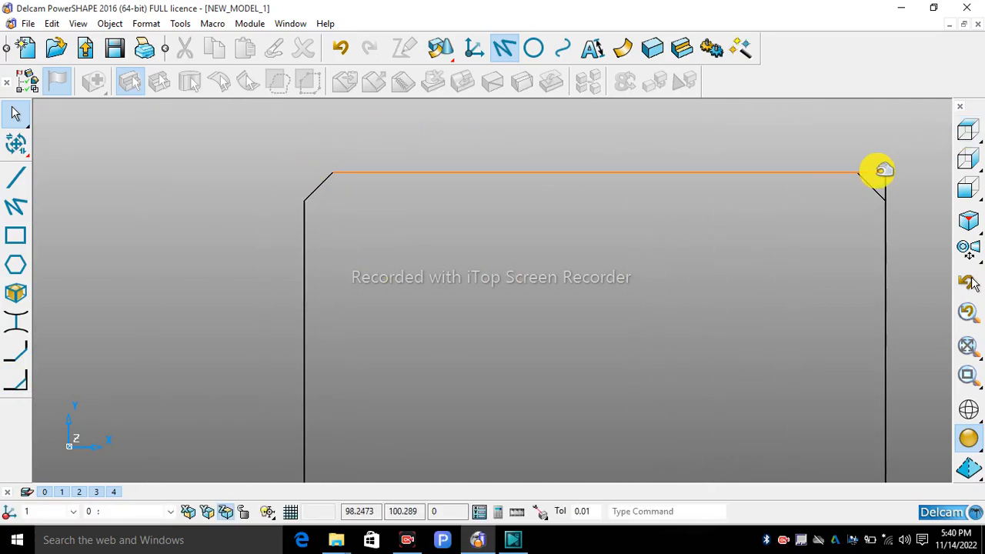
pyautogui.scroll(2, 901, 174)
pyautogui.scroll(-3, 573, 286)
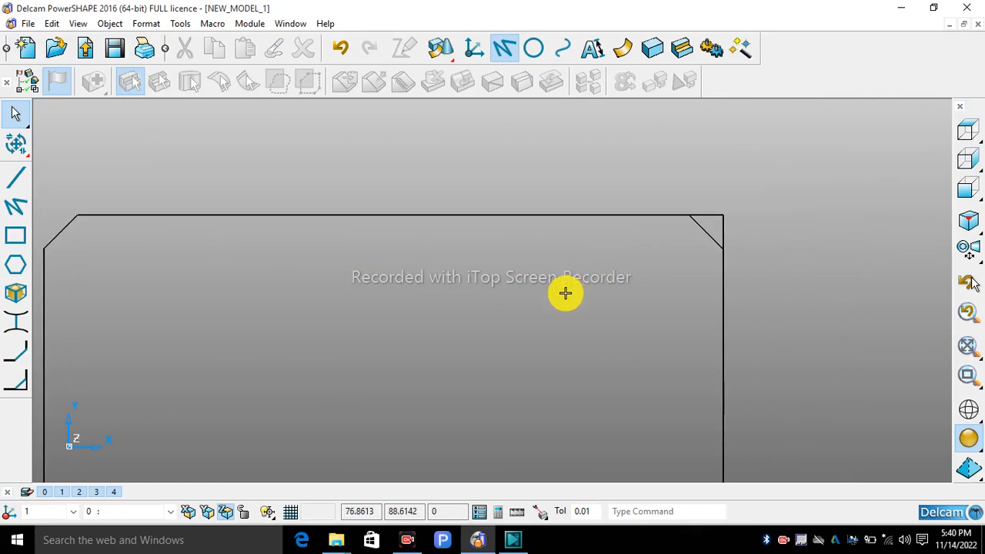
pyautogui.scroll(-1, 362, 349)
pyautogui.keyDown('shift'); pyautogui.moveTo(367, 372); pyautogui.dragTo(416, 183, button='middle'); pyautogui.keyUp('shift')
pyautogui.scroll(-4, 416, 231)
pyautogui.keyDown('shift'); pyautogui.moveTo(415, 230); pyautogui.dragTo(419, 301, button='middle'); pyautogui.keyUp('shift')
pyautogui.scroll(3, 354, 194)
pyautogui.click(354, 214)
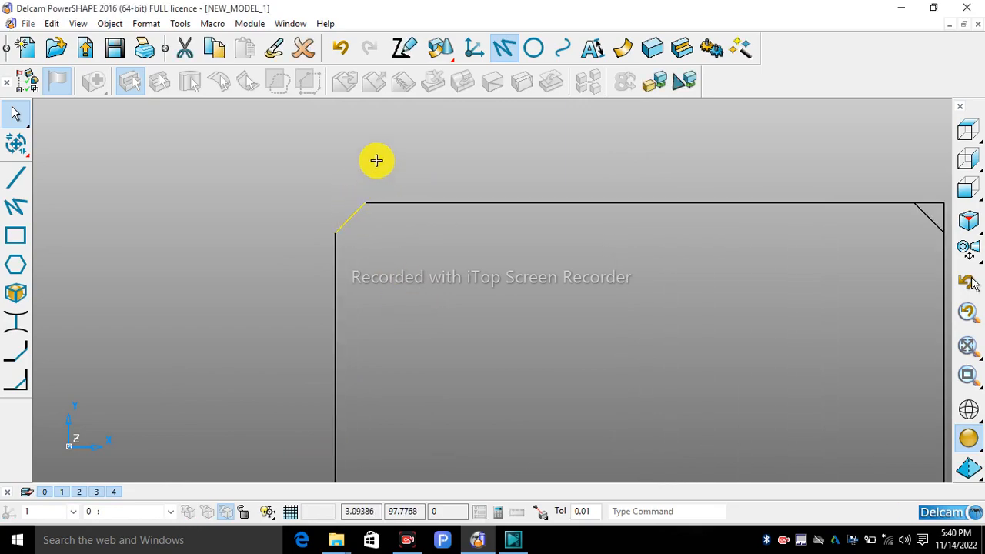
pyautogui.moveTo(472, 174); pyautogui.dragTo(178, 152)
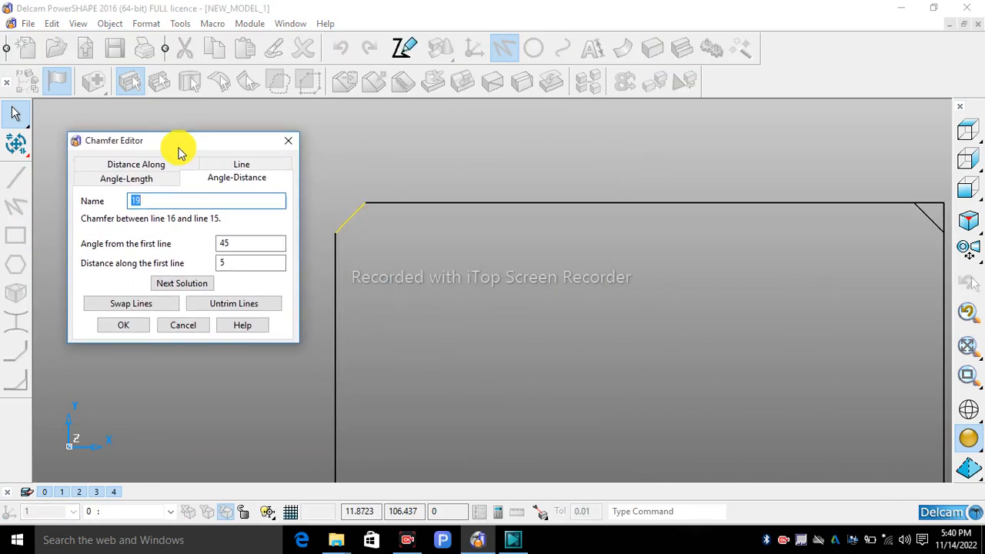
pyautogui.keyDown('shift'); pyautogui.moveTo(406, 273); pyautogui.dragTo(380, 268, button='middle'); pyautogui.keyUp('shift')
pyautogui.click(289, 139)
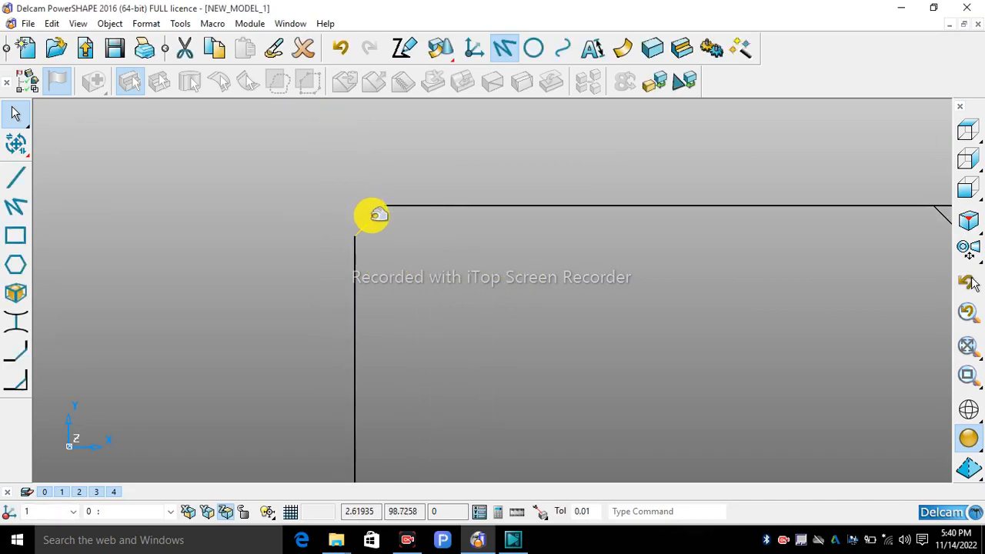
pyautogui.click(385, 167)
# - Edit the upper-left chamfer by distances, setting 7 along the first line and 10 along the second line
pyautogui.doubleClick(374, 215)
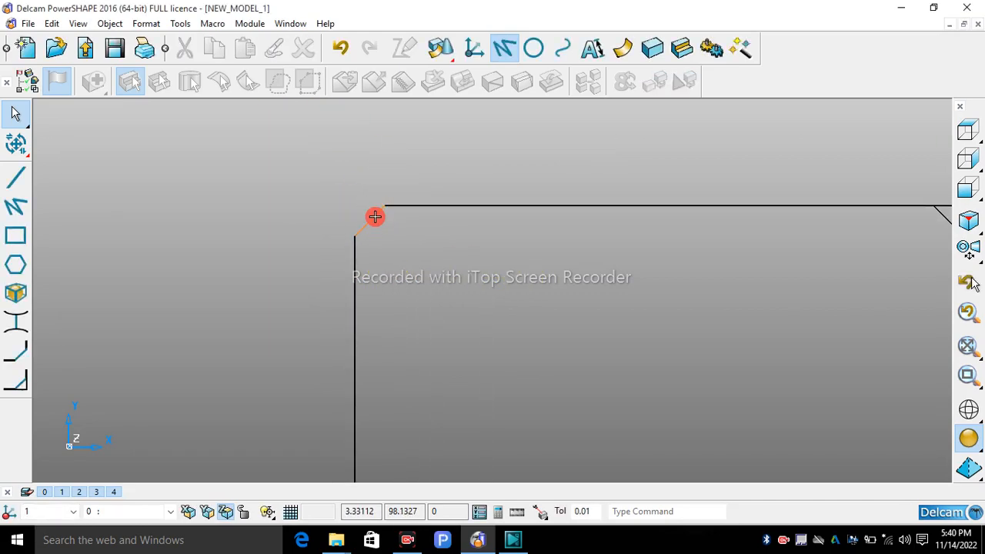
pyautogui.moveTo(208, 143); pyautogui.dragTo(241, 148)
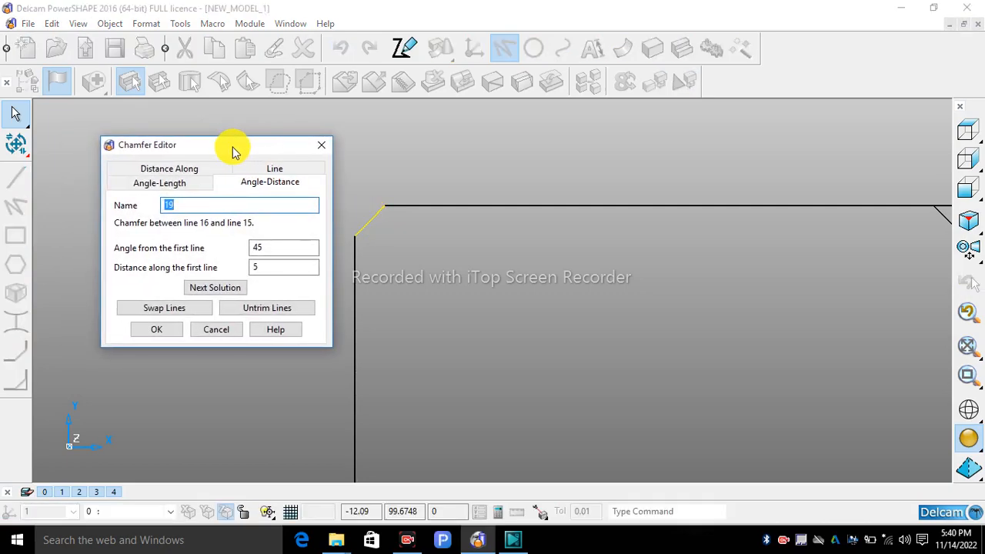
pyautogui.click(192, 175)
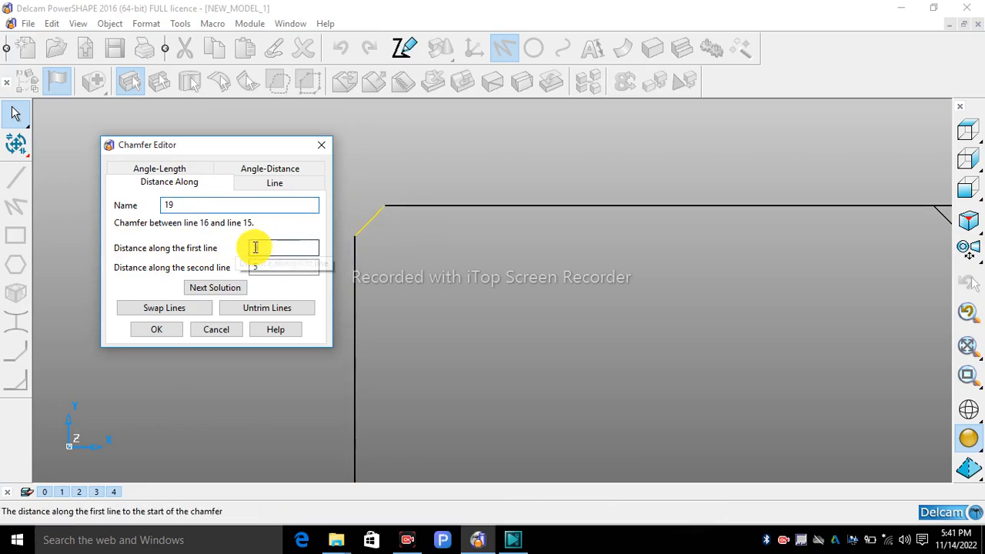
pyautogui.press('Tab')
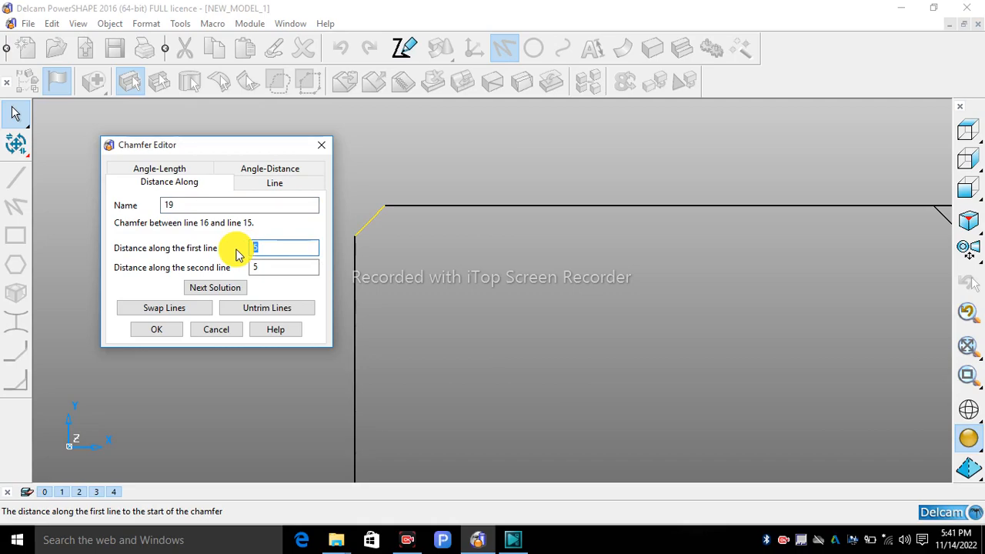
pyautogui.write('7')
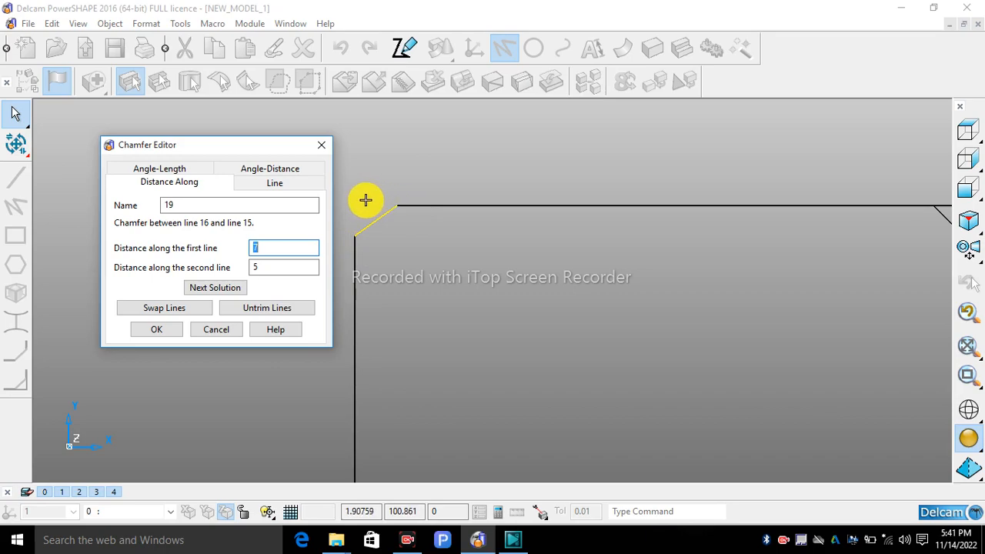
pyautogui.click(251, 268)
pyautogui.write('10')
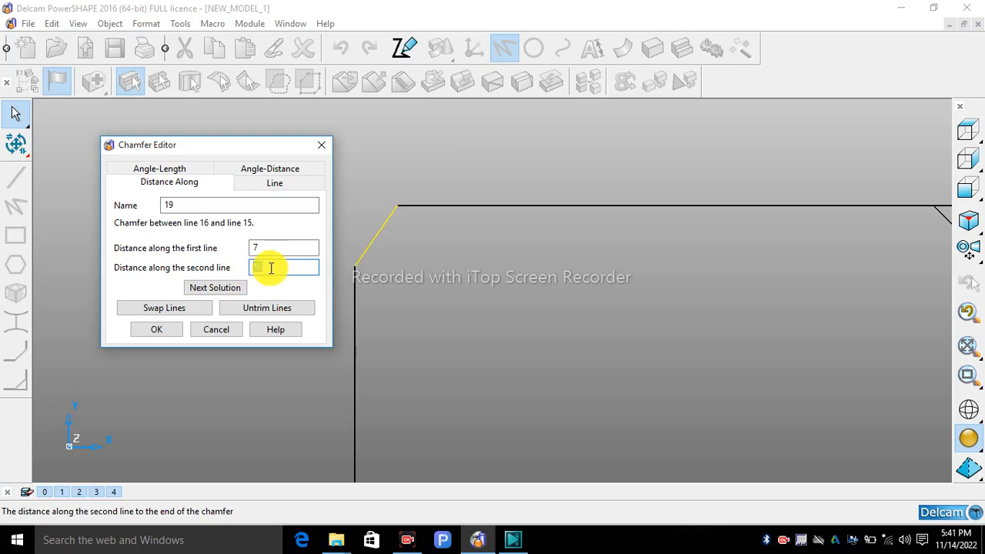
pyautogui.click(297, 248)
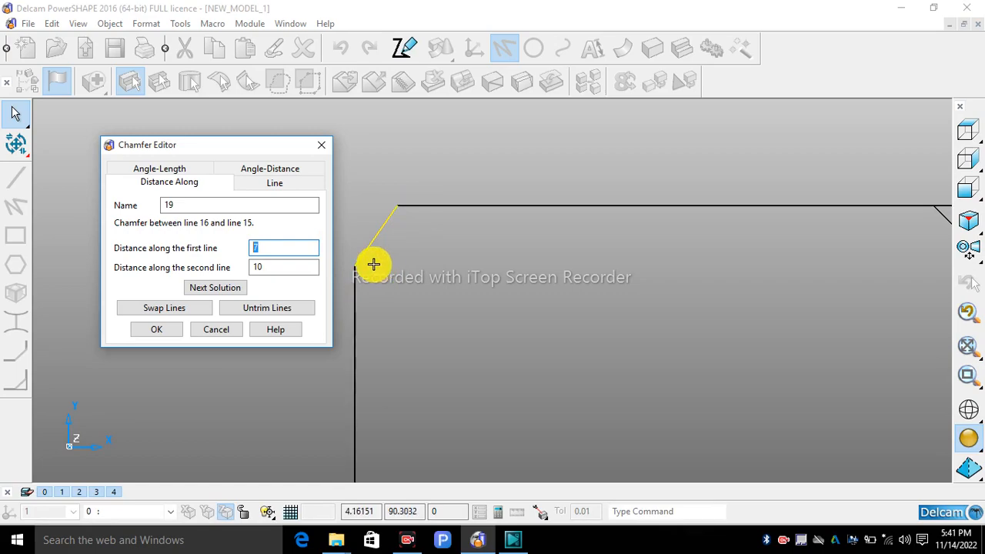
# - Edit the upper-left chamfer by angle and length, setting a 45 degree angle from the first line and a length of 15
pyautogui.click(187, 171)
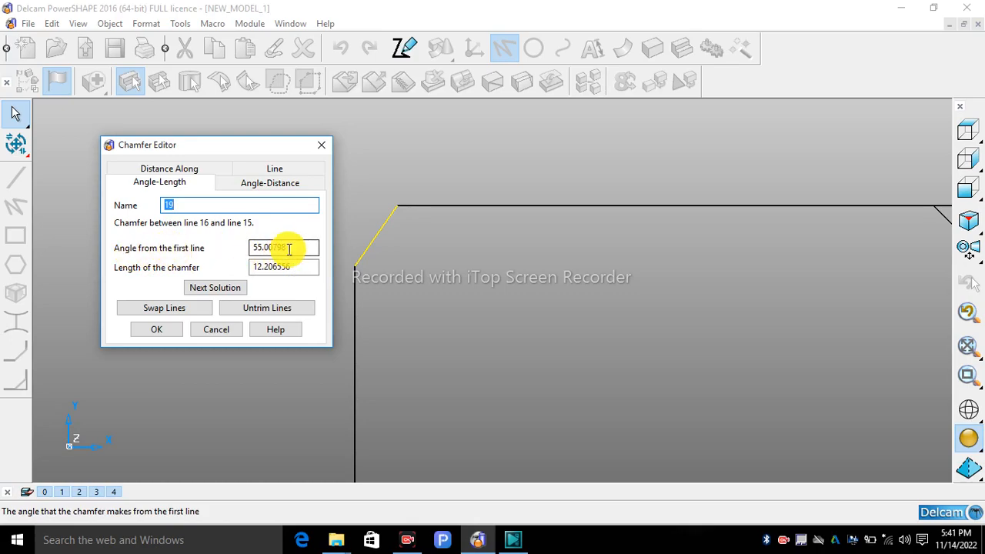
pyautogui.moveTo(288, 247); pyautogui.dragTo(239, 246)
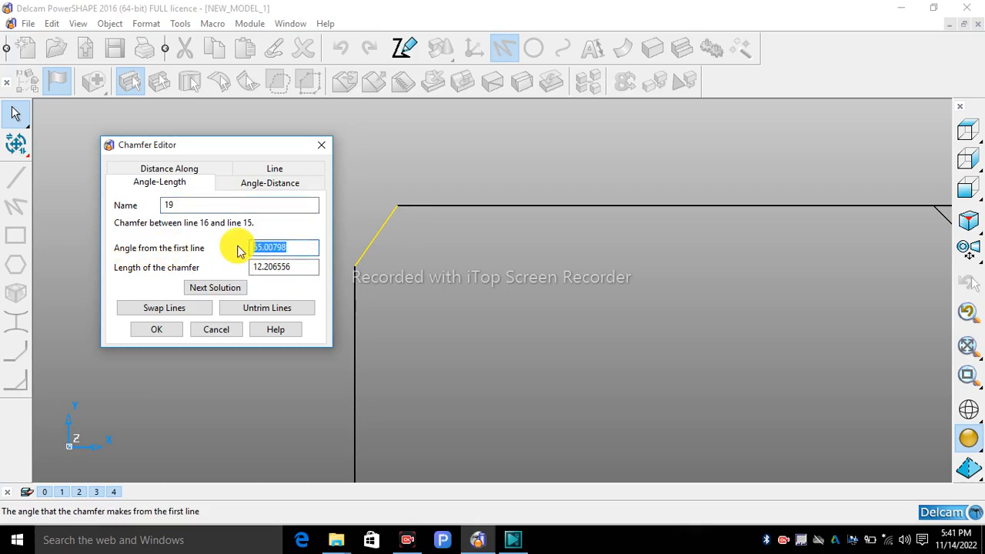
pyautogui.write('45')
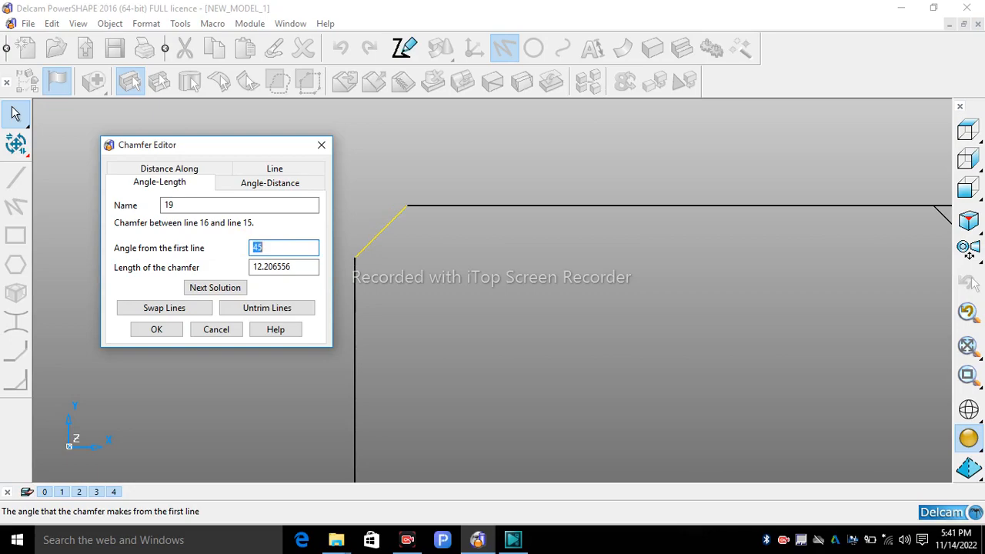
pyautogui.scroll(2, 397, 215)
pyautogui.scroll(-1, 397, 215)
pyautogui.scroll(-1, 400, 216)
pyautogui.moveTo(301, 266); pyautogui.dragTo(257, 267)
pyautogui.write('15')
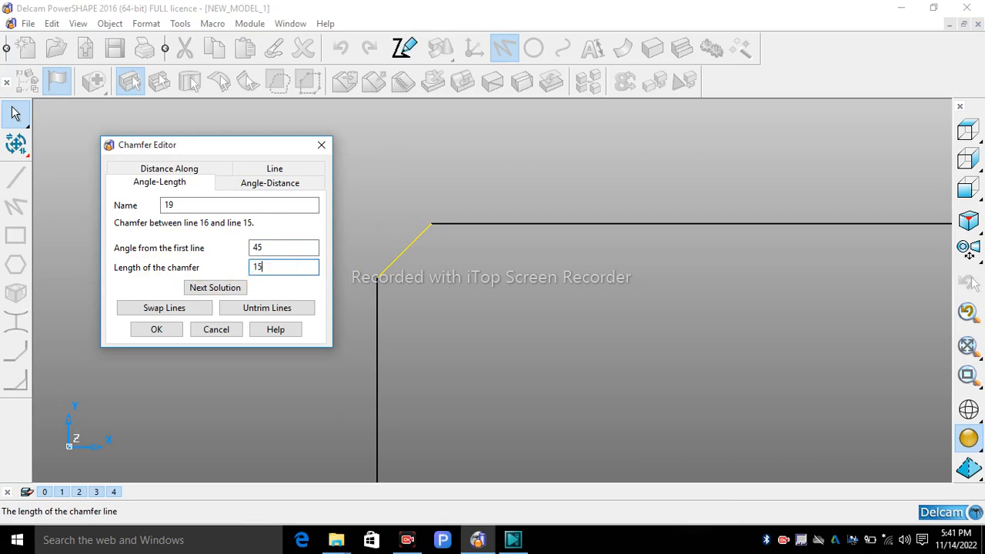
pyautogui.press('Return')
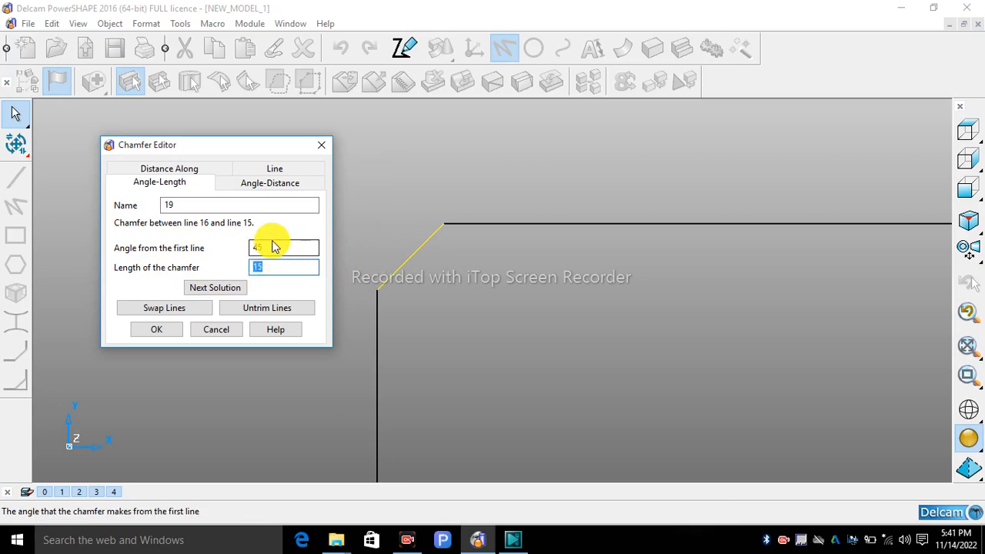
# - Edit the upper-left chamfer by distances, setting 15 along the first line and 20 along the second line
pyautogui.click(196, 169)
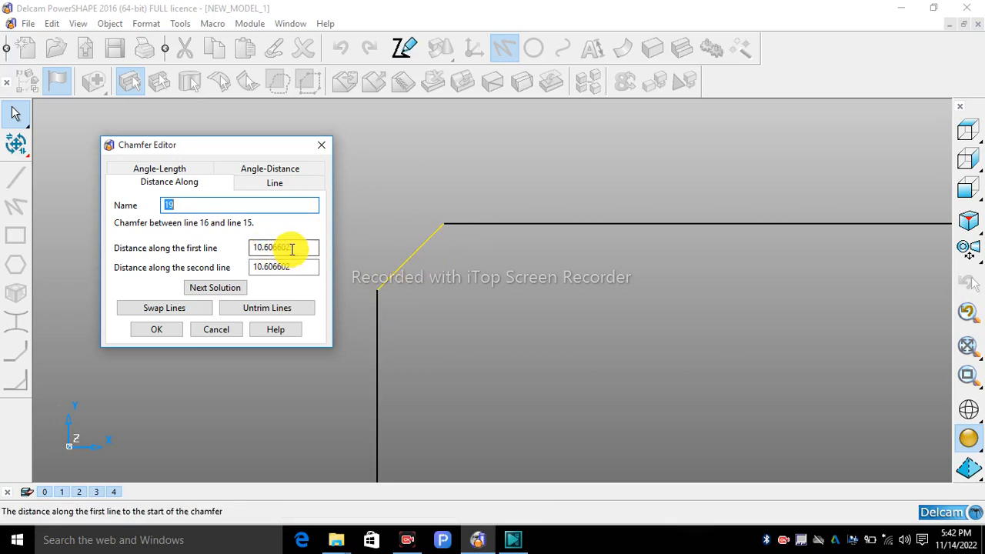
pyautogui.moveTo(293, 247); pyautogui.dragTo(238, 249)
pyautogui.write('1')
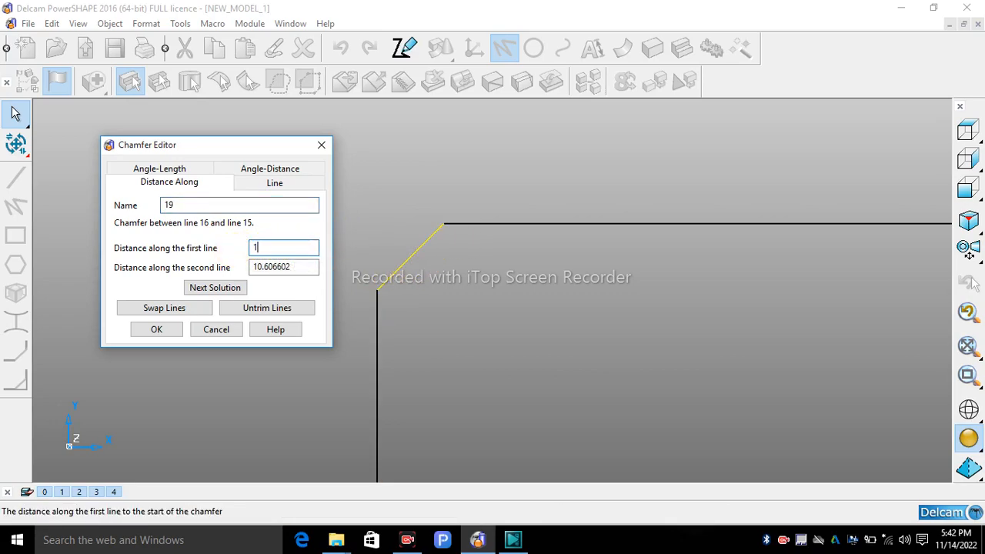
pyautogui.write('5')
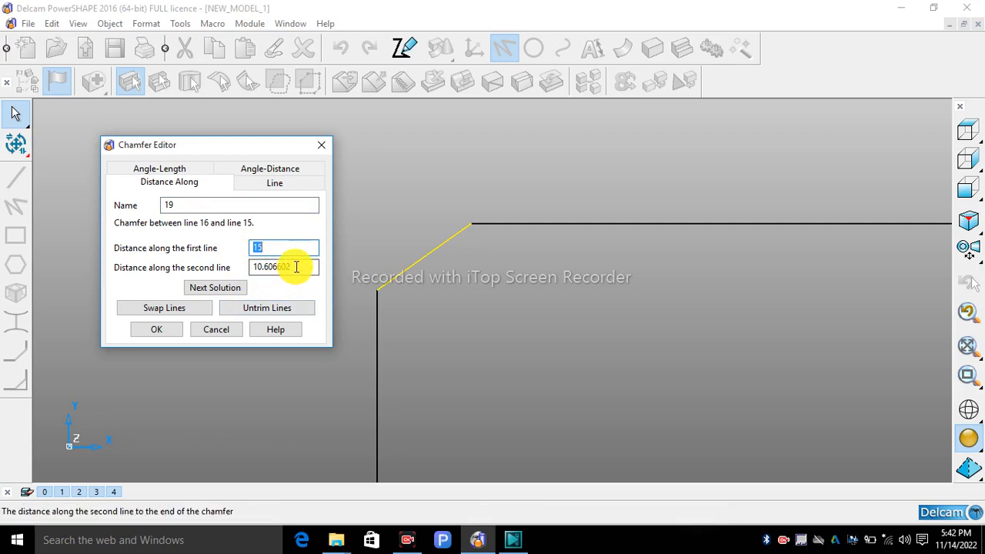
pyautogui.moveTo(292, 267); pyautogui.dragTo(248, 276)
pyautogui.write('20')
pyautogui.press('Return')
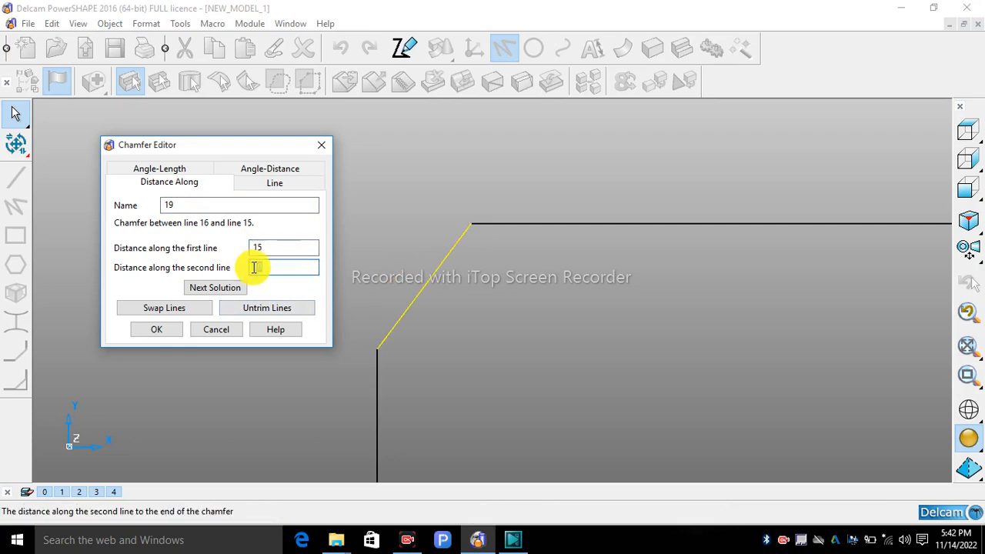
# - Set the upper-left chamfer's angle from the first line to 45 degrees and its length to 20
pyautogui.click(193, 168)
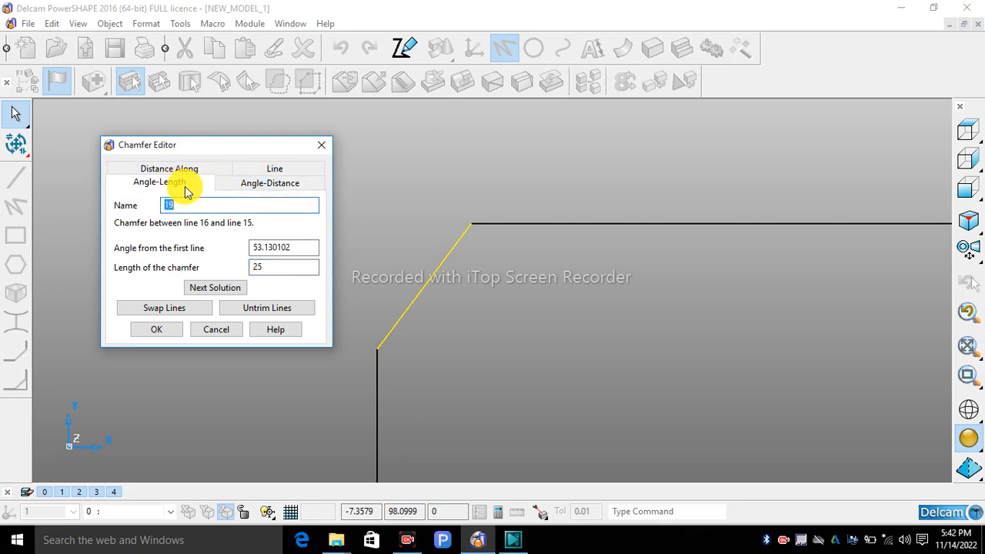
pyautogui.scroll(-2, 442, 369)
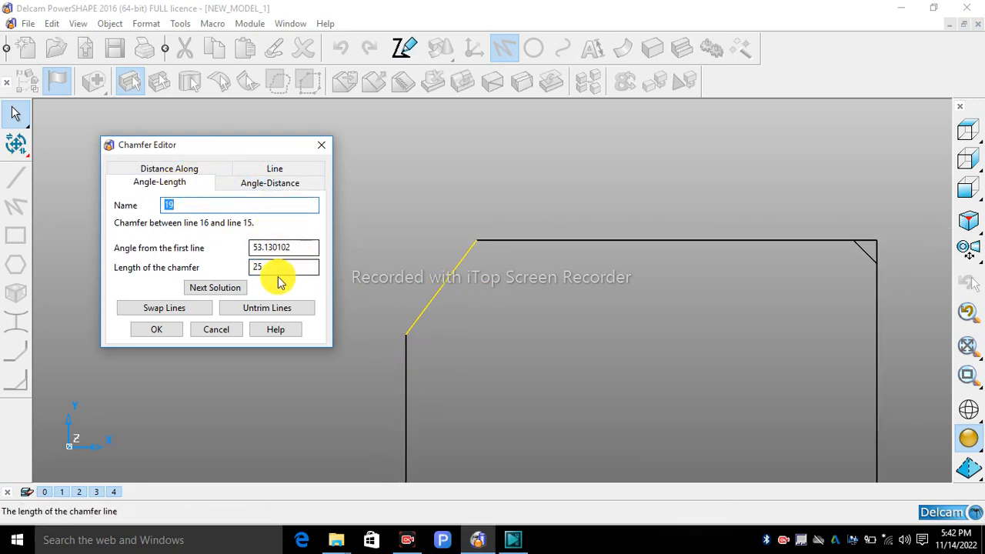
pyautogui.moveTo(292, 249); pyautogui.dragTo(229, 251)
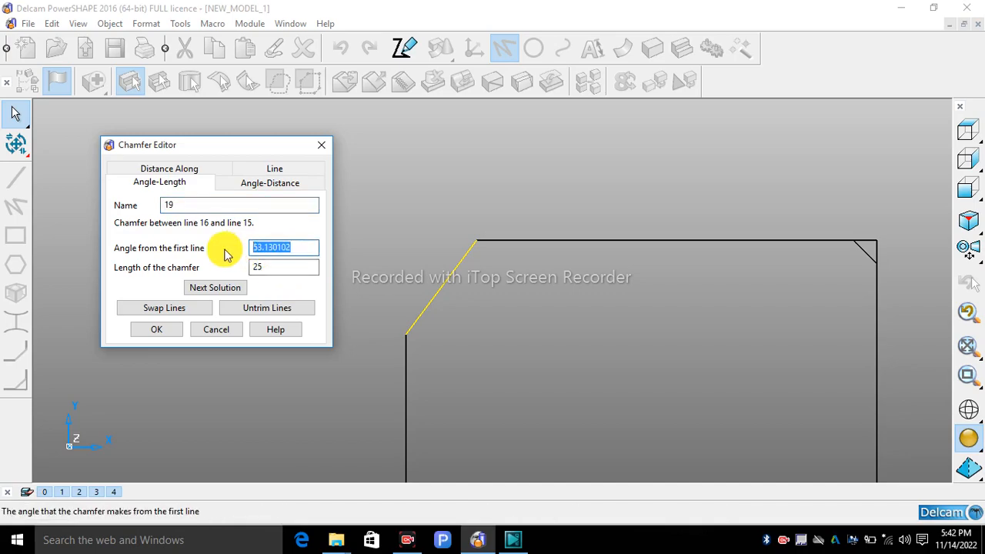
pyautogui.write('45')
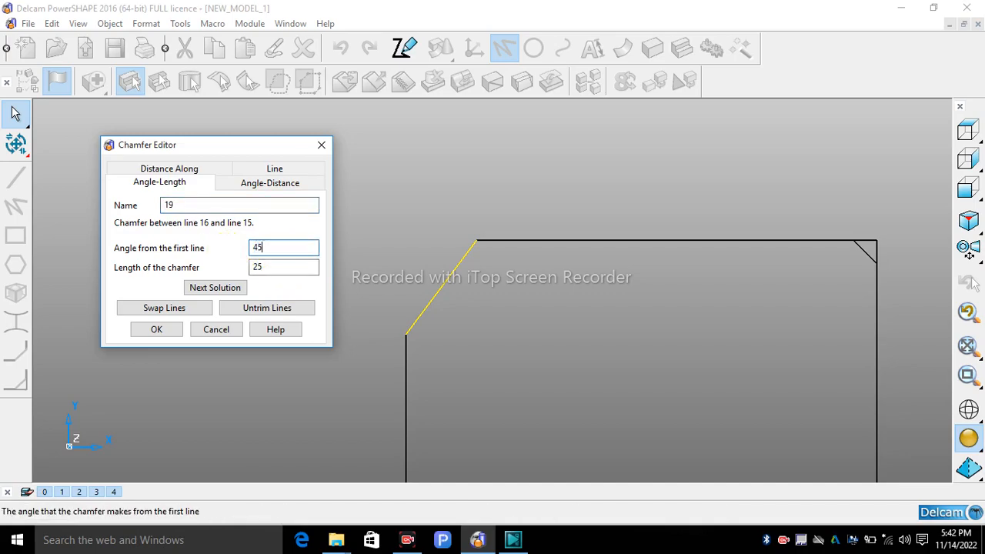
pyautogui.press('Return')
pyautogui.moveTo(269, 268); pyautogui.dragTo(218, 269)
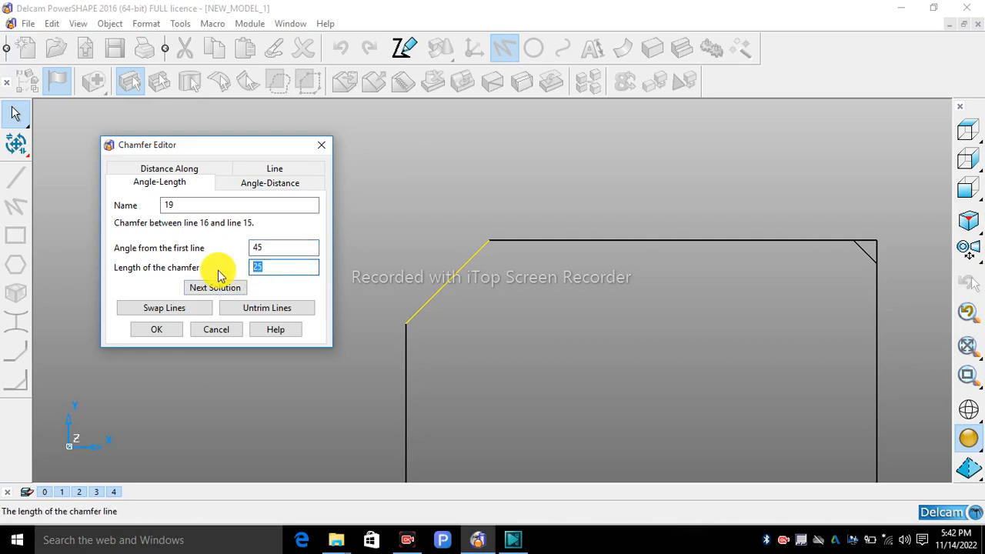
pyautogui.write('2')
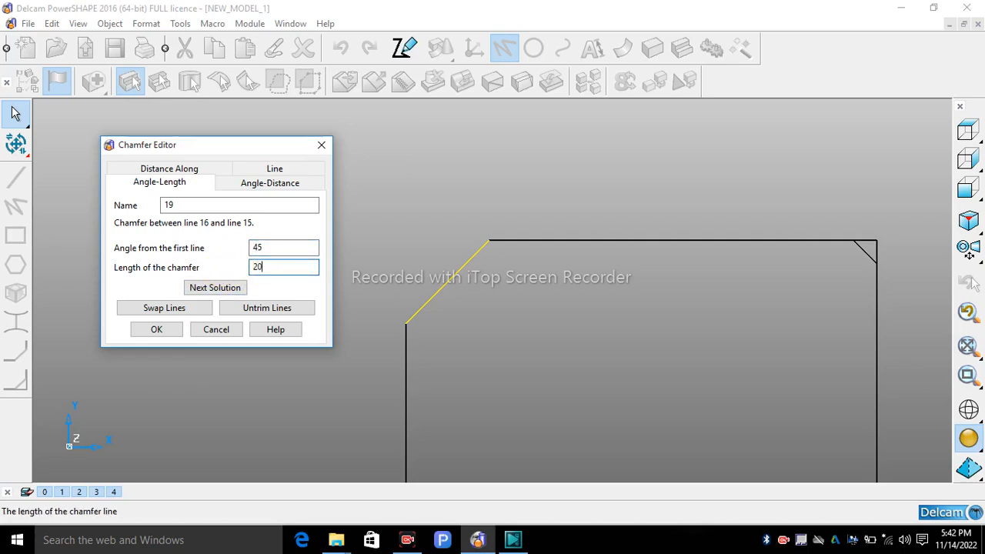
pyautogui.write('0')
pyautogui.press('Return')
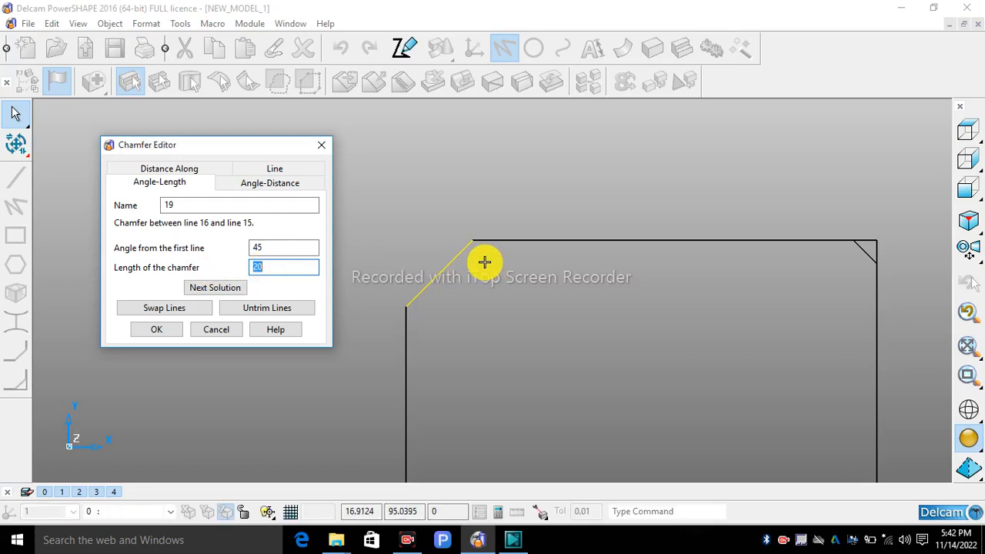
pyautogui.click(467, 245)
pyautogui.scroll(1, 462, 246)
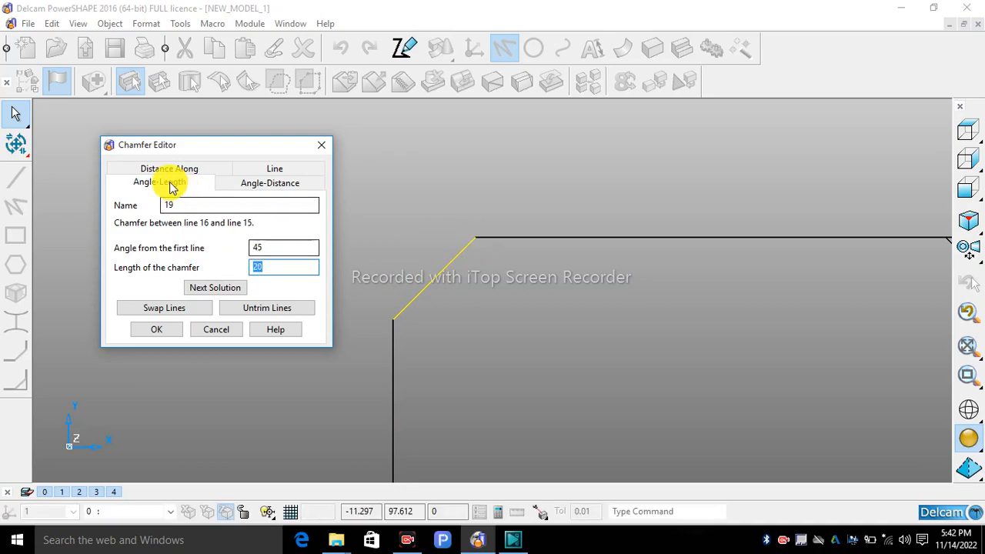
pyautogui.doubleClick(268, 248)
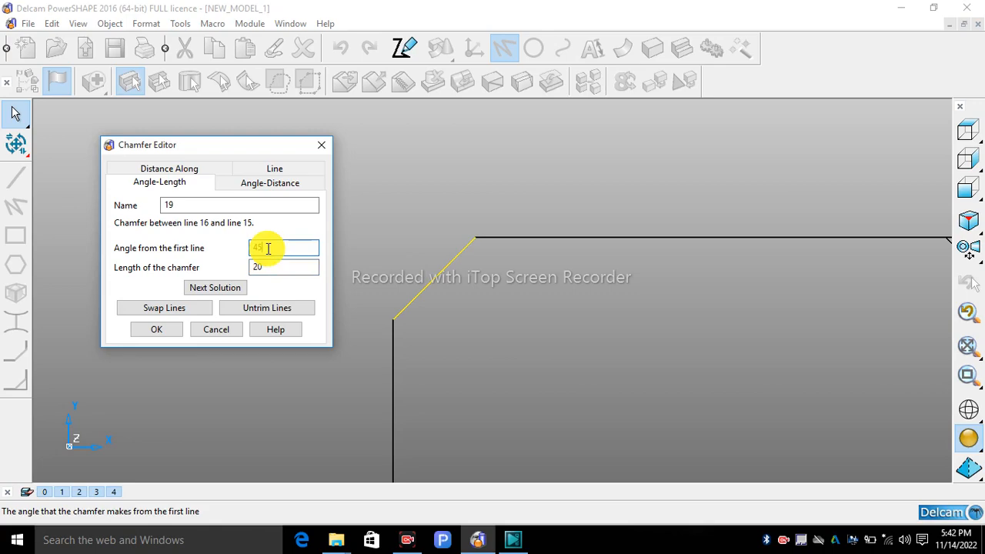
# - Try untrimming the upper-left chamfer's supporting lines and switching to its next solution
pyautogui.click(275, 170)
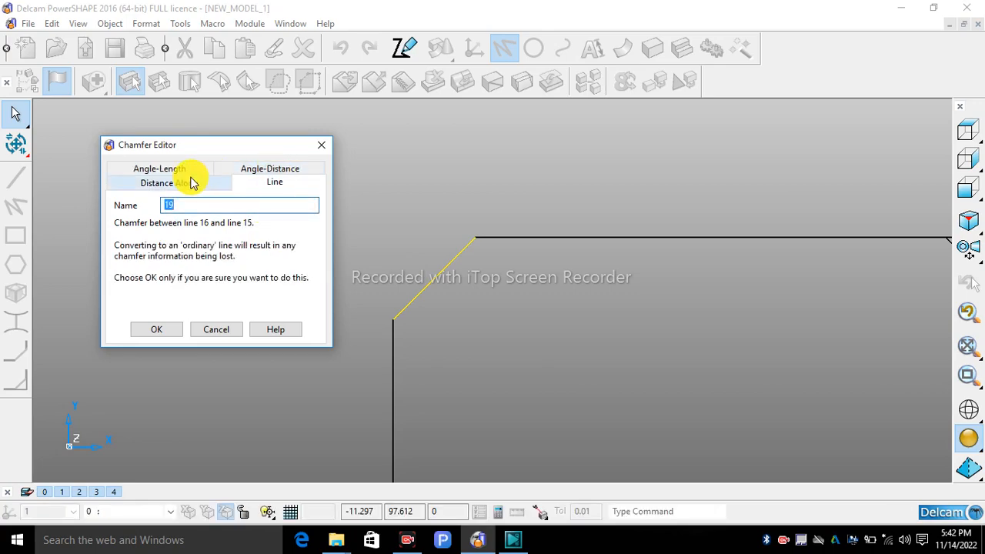
pyautogui.click(191, 182)
pyautogui.click(181, 307)
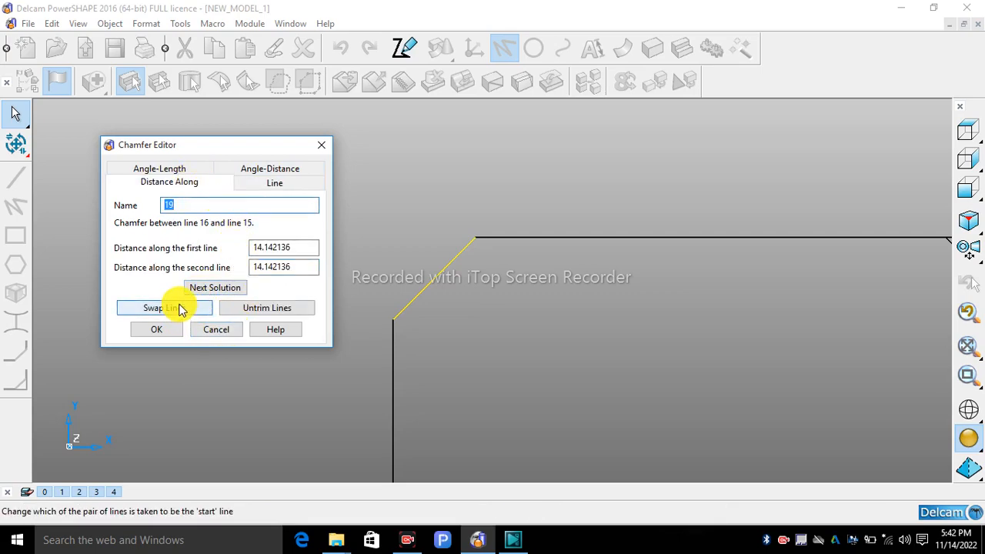
pyautogui.click(240, 308)
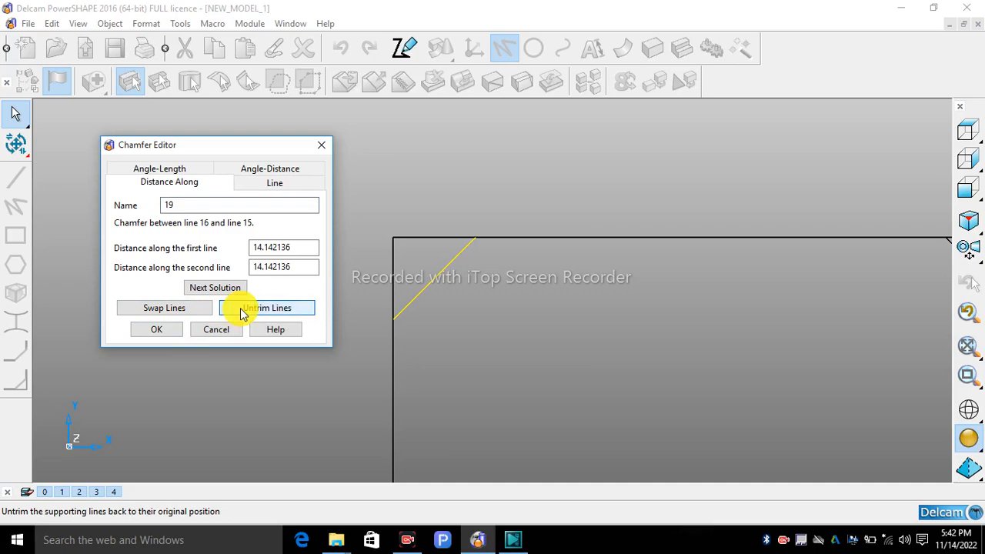
pyautogui.click(224, 288)
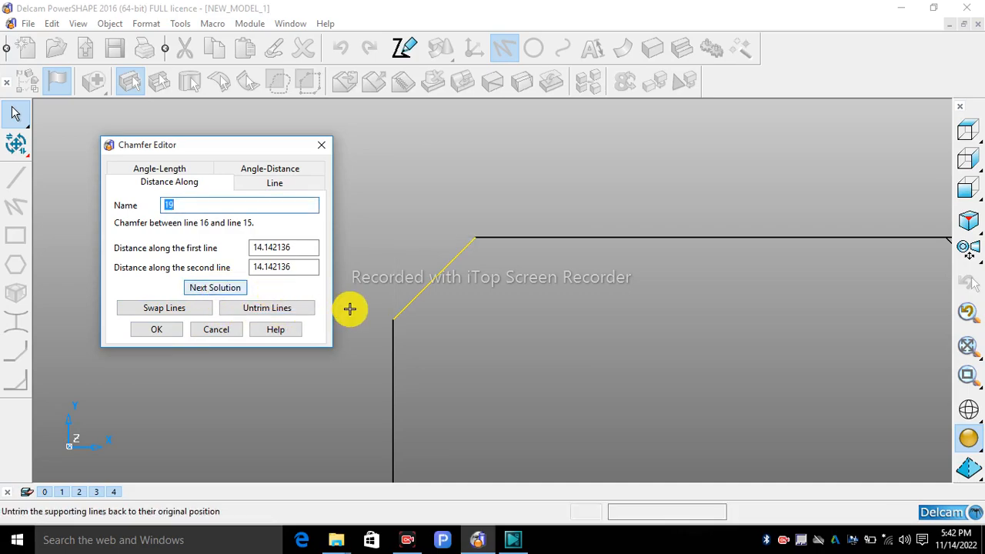
# - Untrim the top and left edges back to the corner at the upper-left chamfer and accept the chamfer edits
pyautogui.click(277, 309)
pyautogui.click(404, 224)
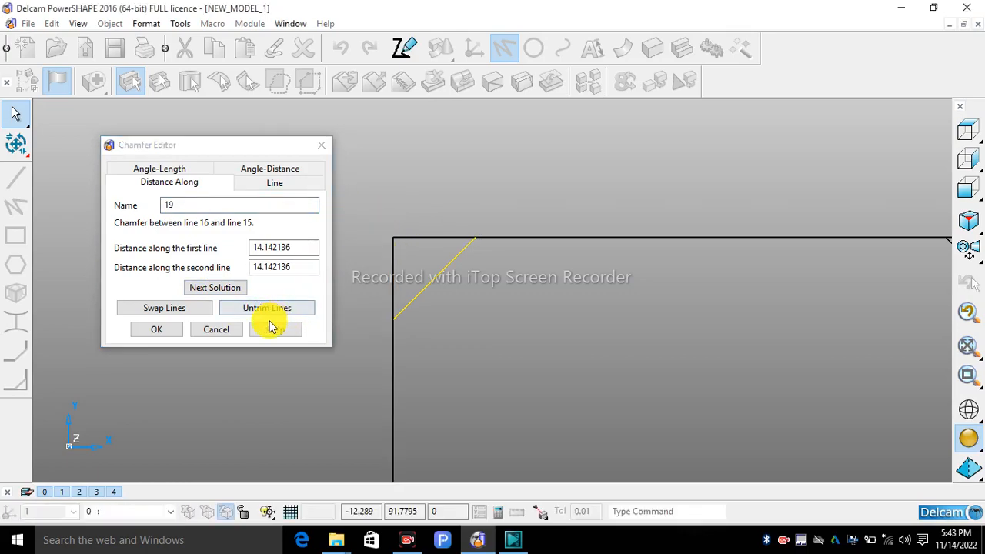
pyautogui.scroll(-1, 368, 283)
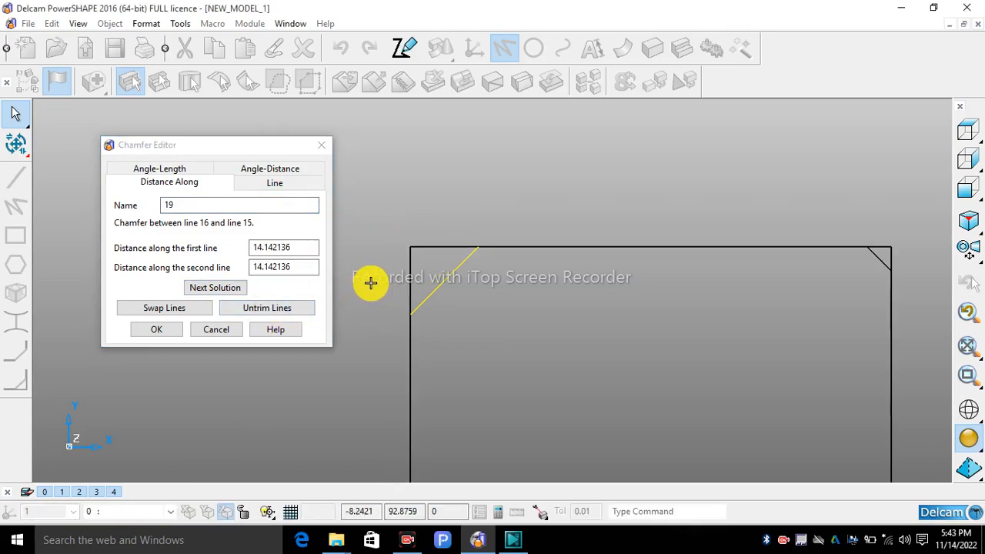
pyautogui.click(159, 329)
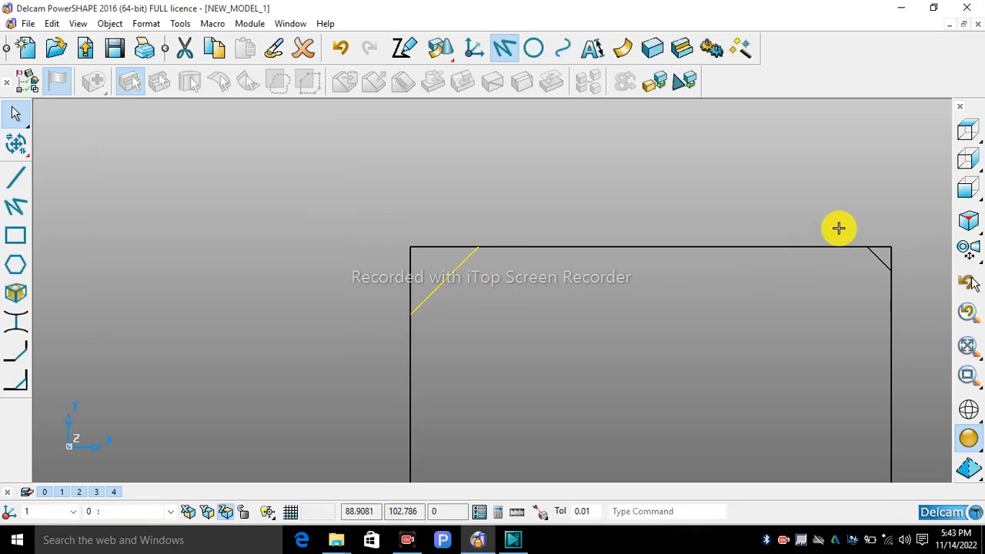
# - View the whole square from above and start another untrimmed chamfer
pyautogui.click(966, 130)
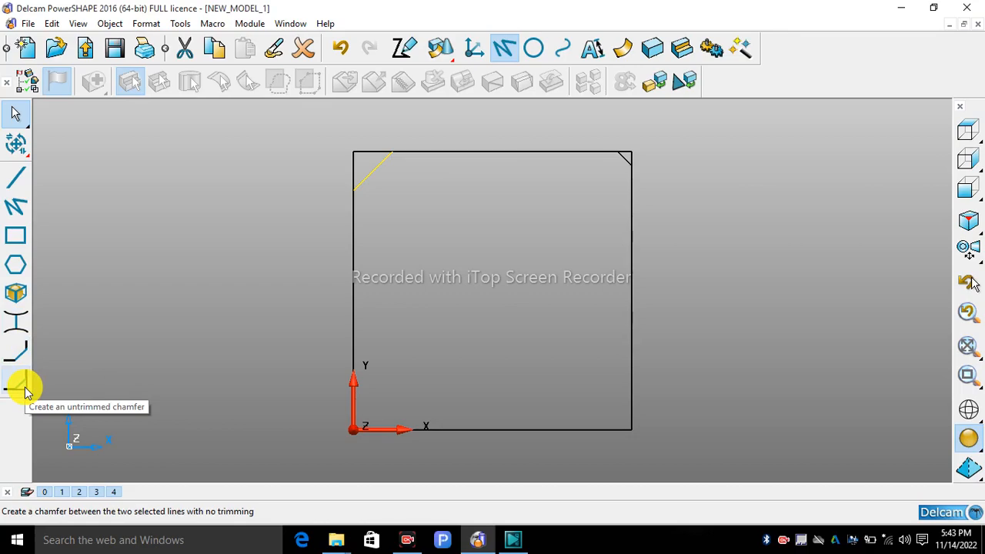
pyautogui.click(24, 388)
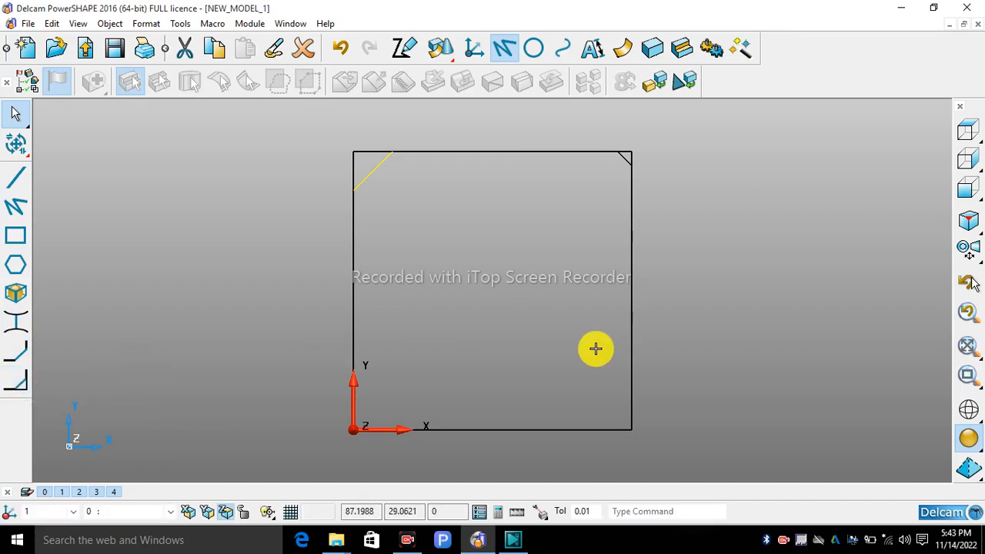